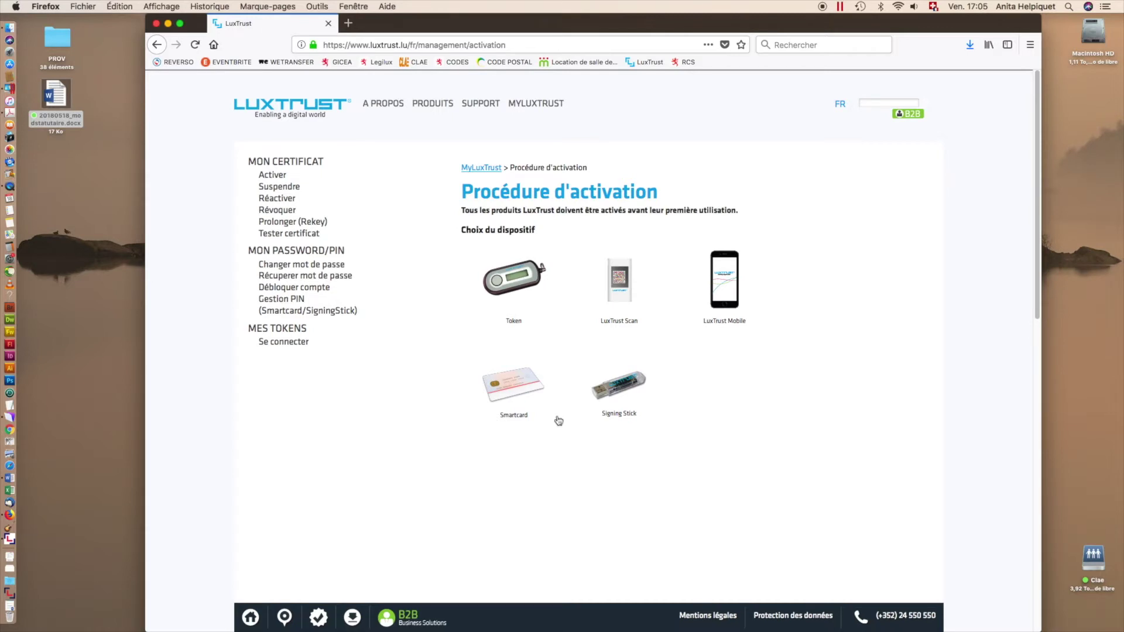
click(529, 47)
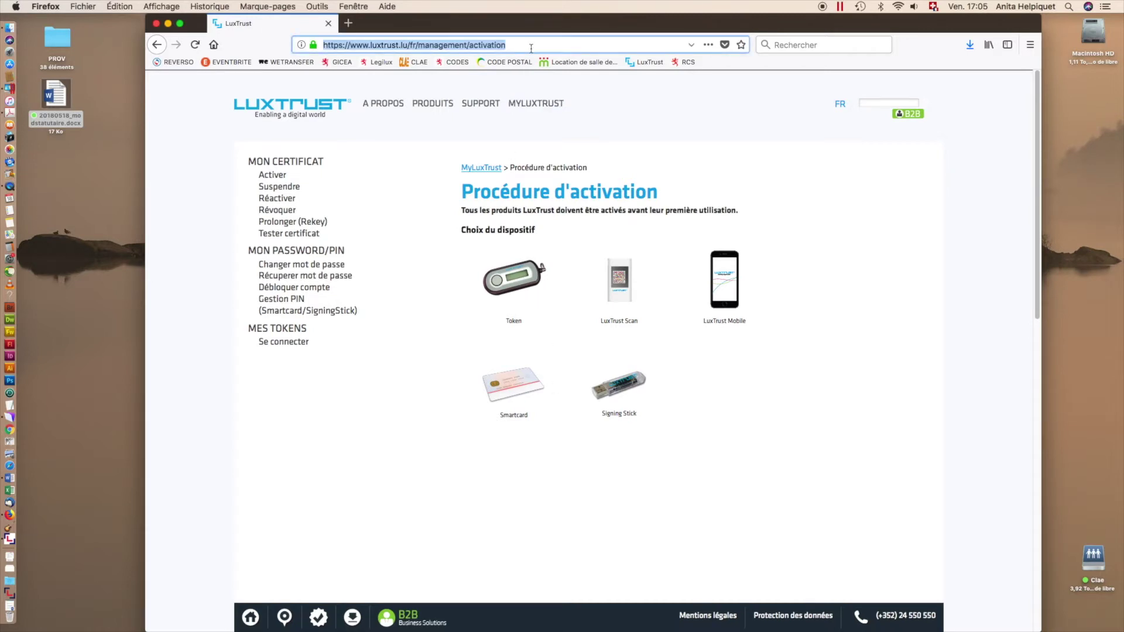
text(www.)
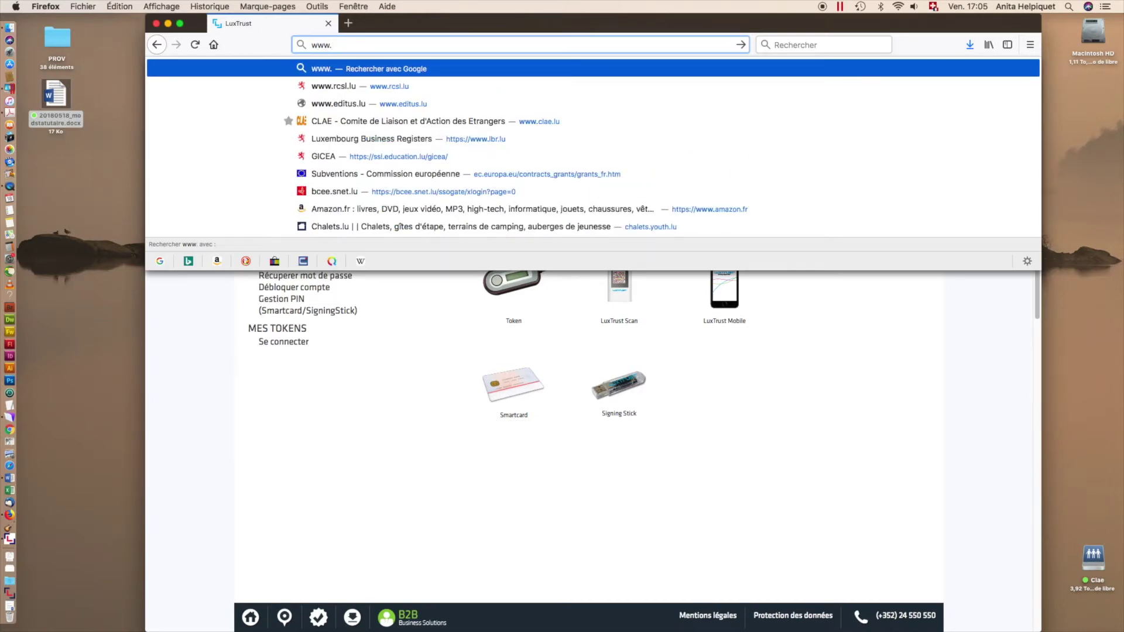
text(lbr.lu/)
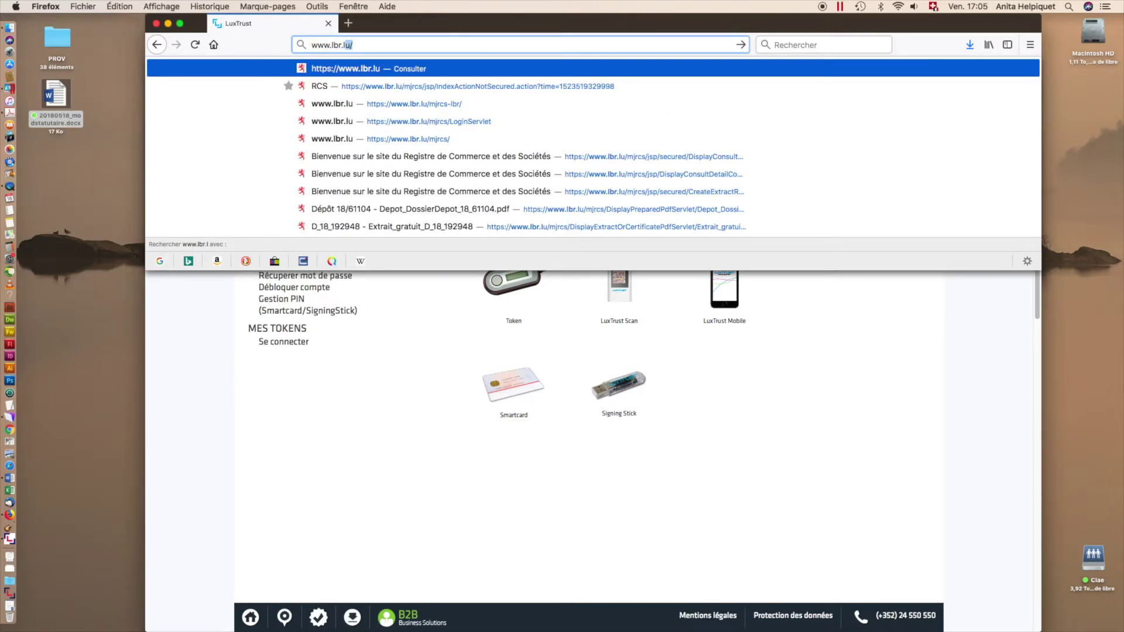
key(Return)
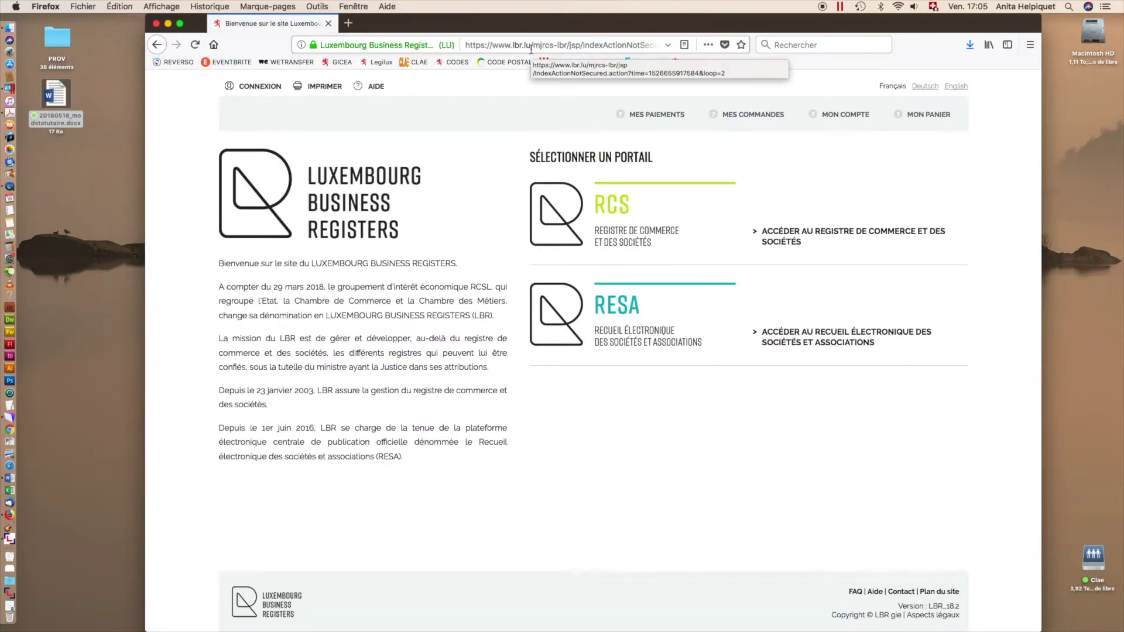
click(604, 194)
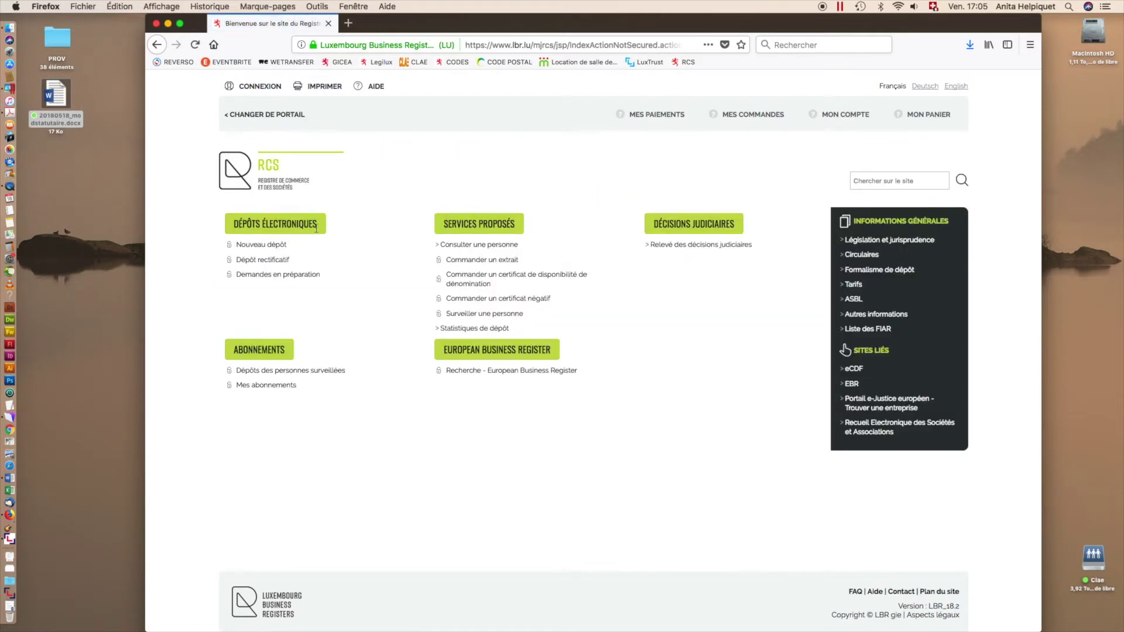
click(283, 246)
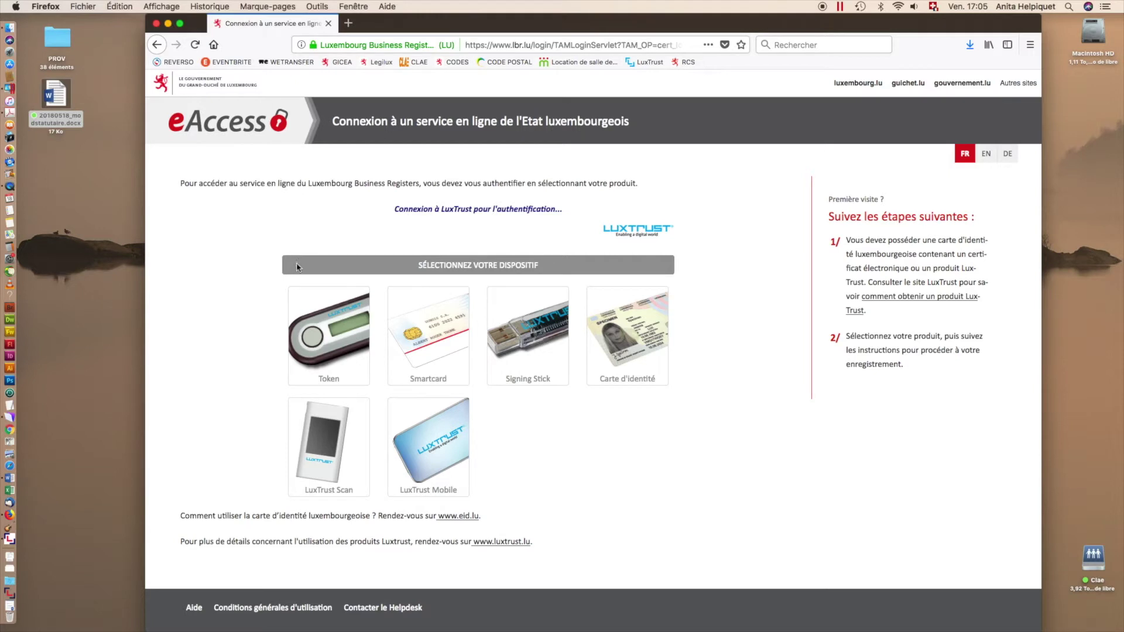
Log in with the LuxTrust Token by entering the user ID, password and one-time code
click(325, 314)
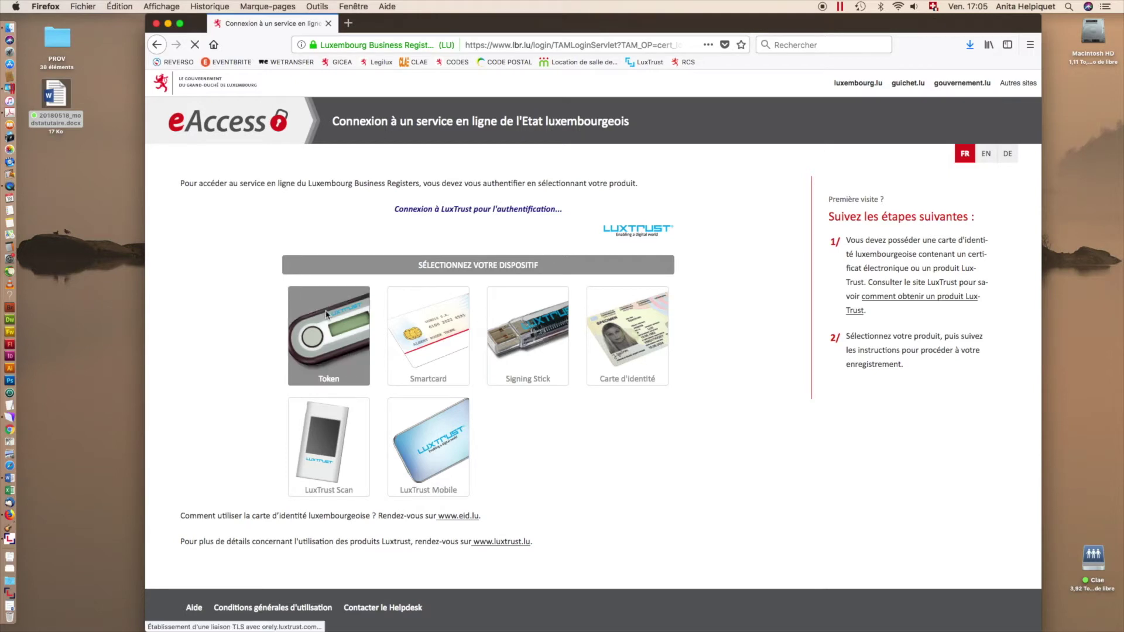
text(HEAN9653)
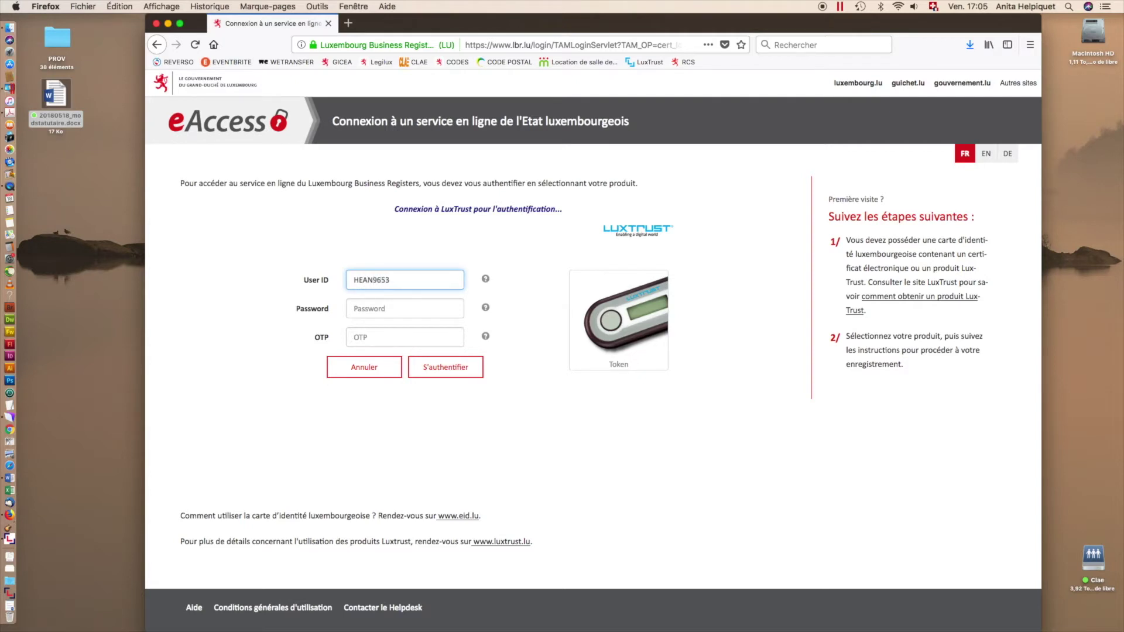
click(381, 316)
text(****)
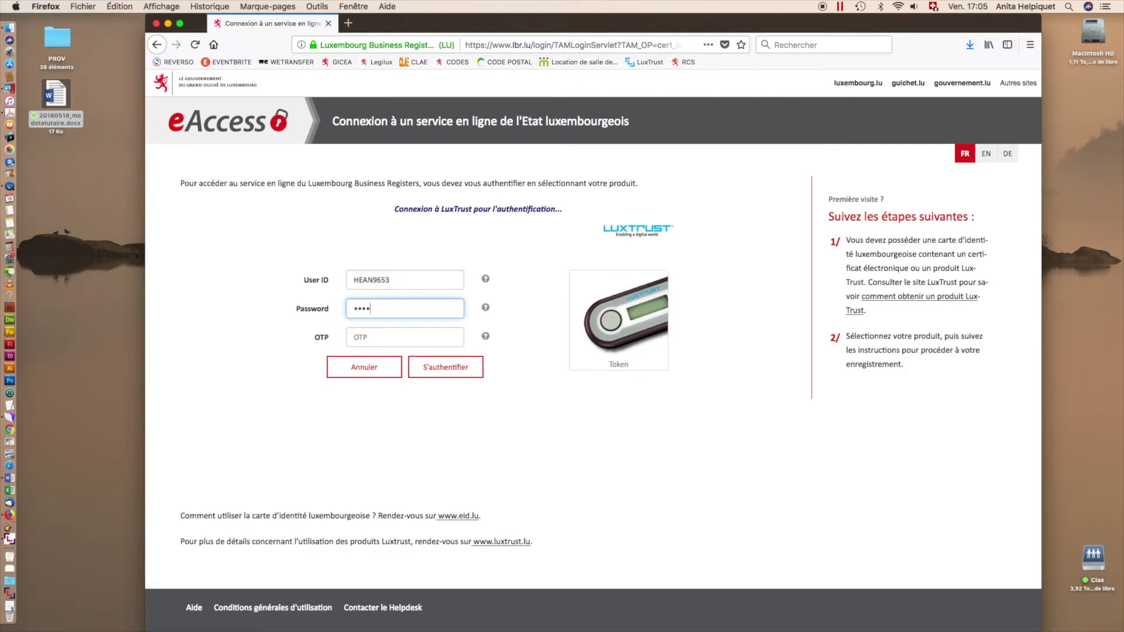
text(****)
click(380, 339)
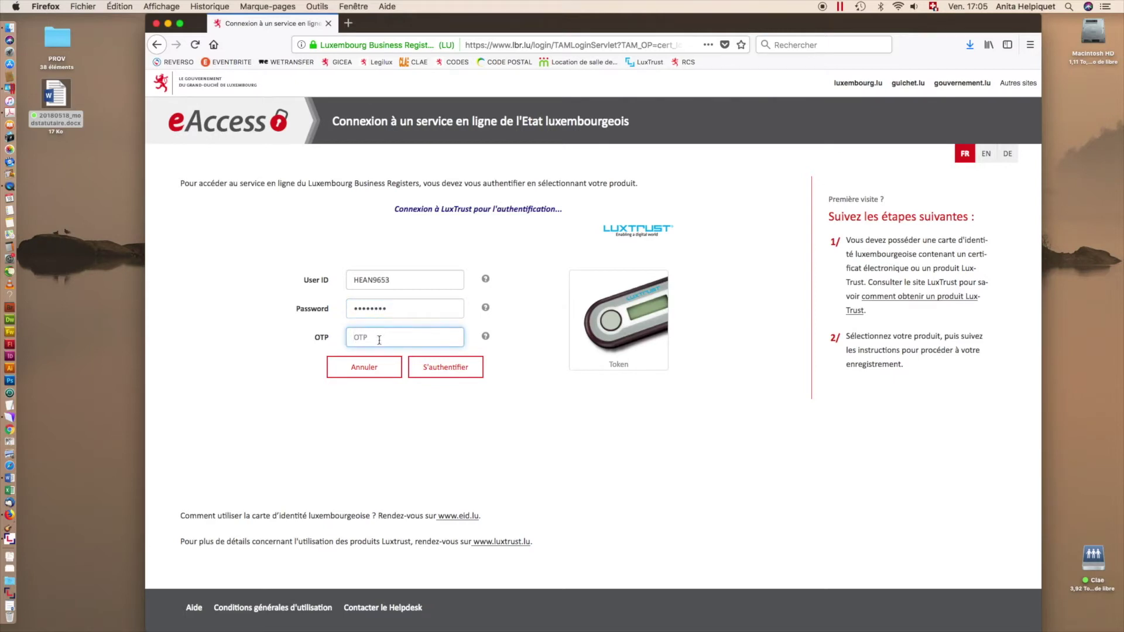
Submit the login and start a Modification filing for RCS number F3788
click(470, 379)
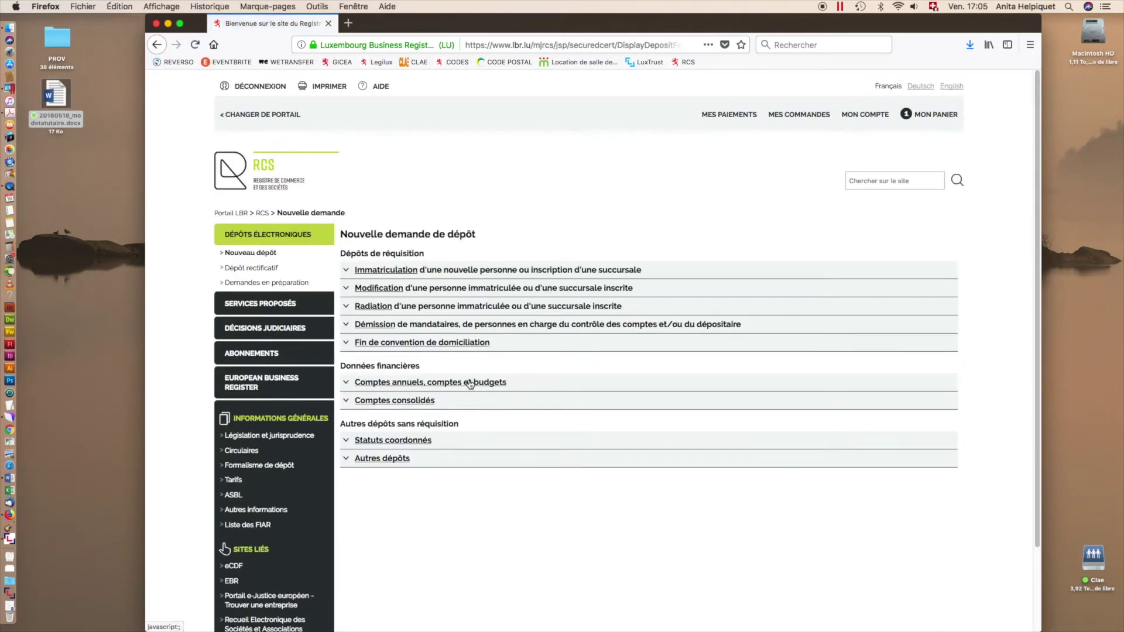
click(392, 289)
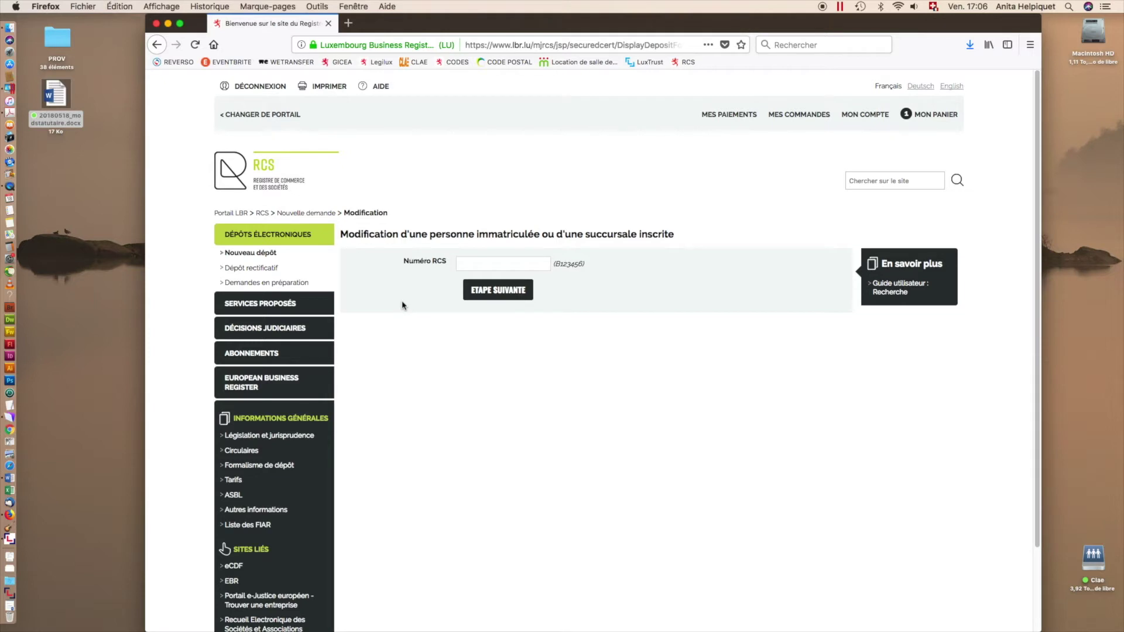
text(F3788)
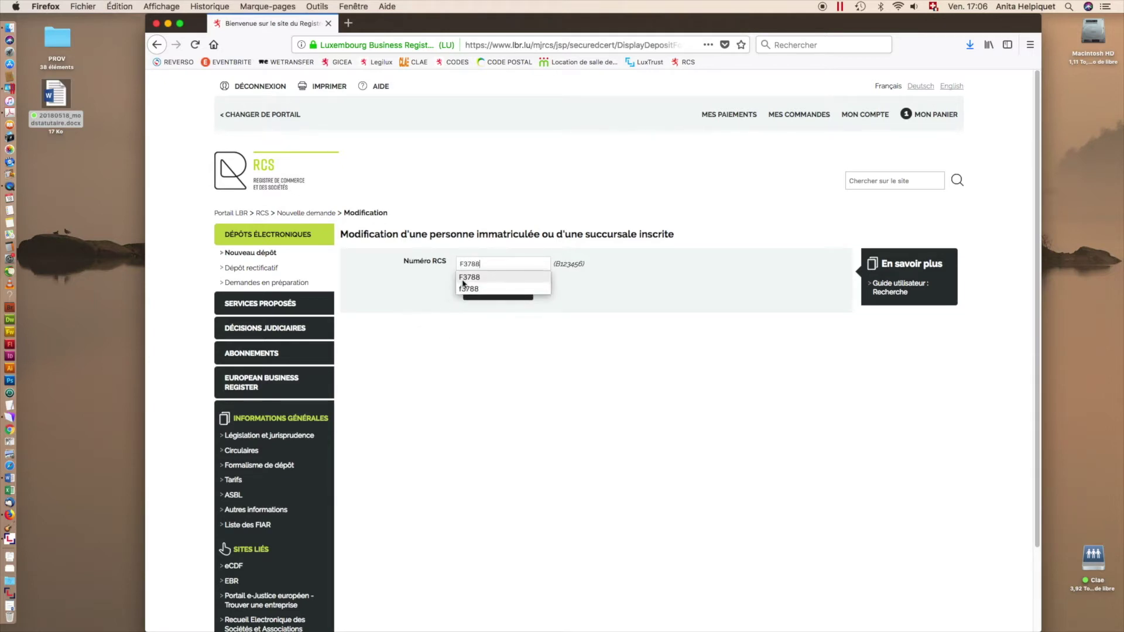
click(464, 278)
click(498, 287)
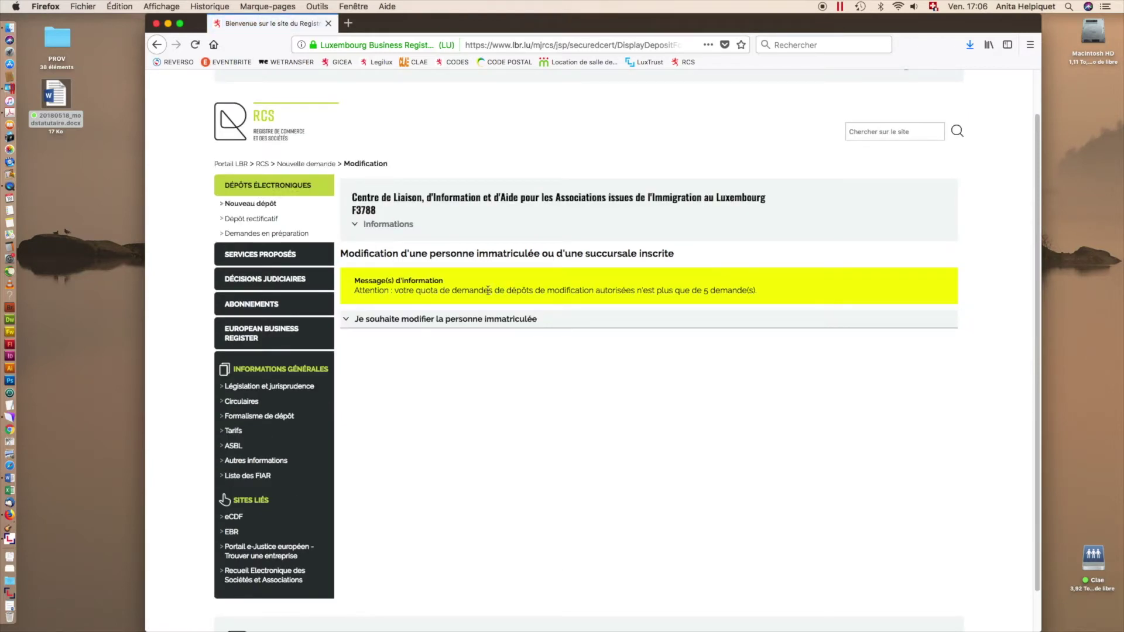
Declare statutory changes (Oui), continue, and open the requisition form as PDF
click(460, 320)
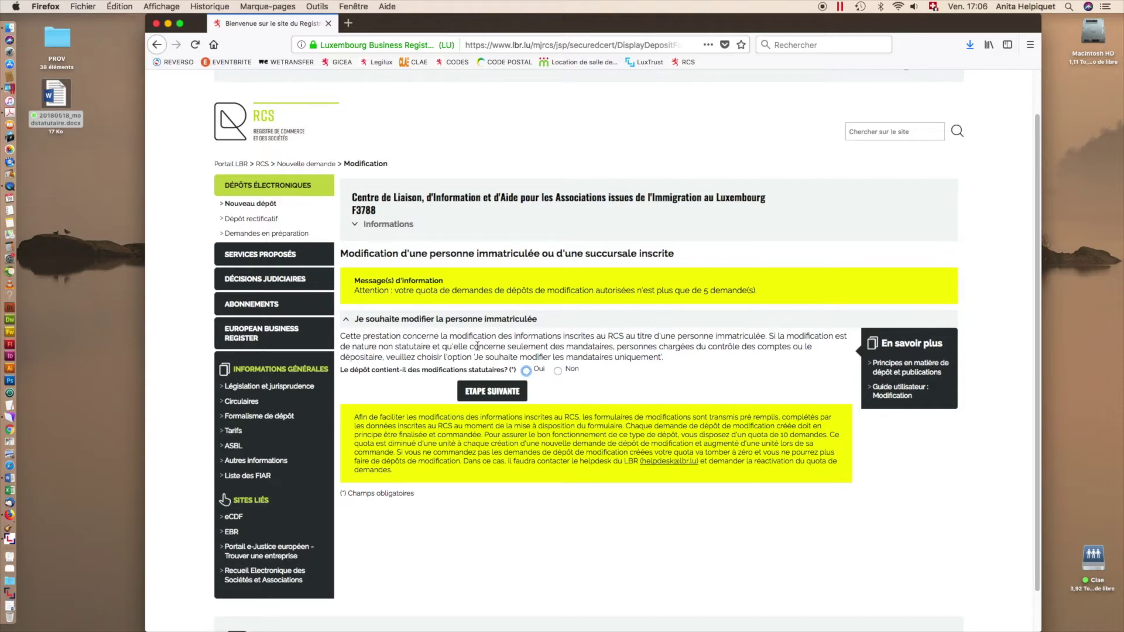
click(525, 370)
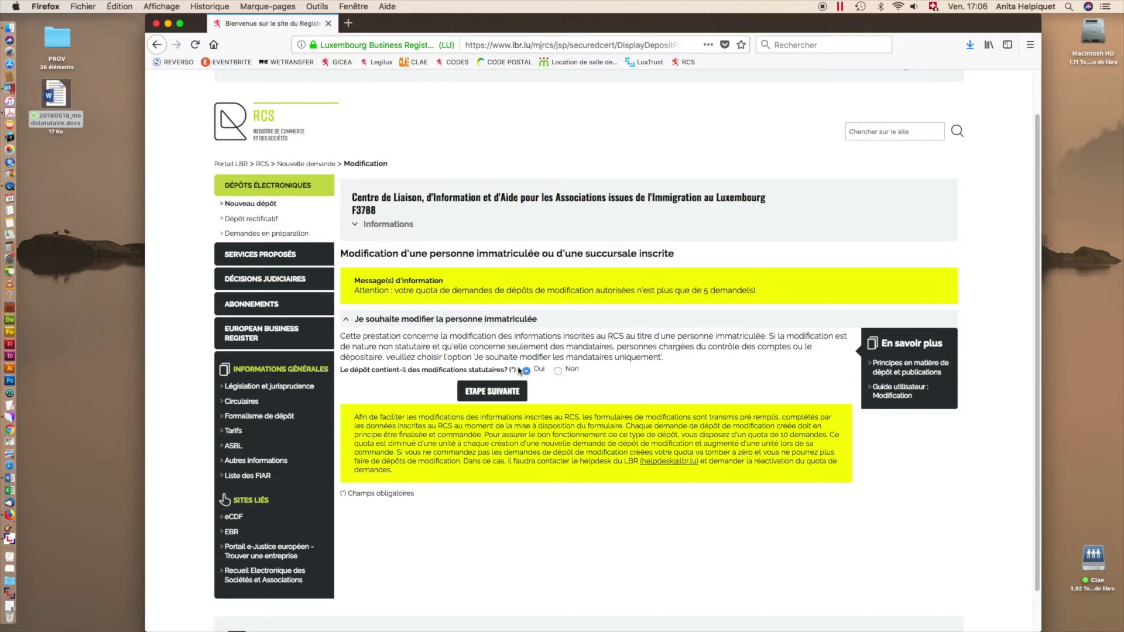
click(495, 392)
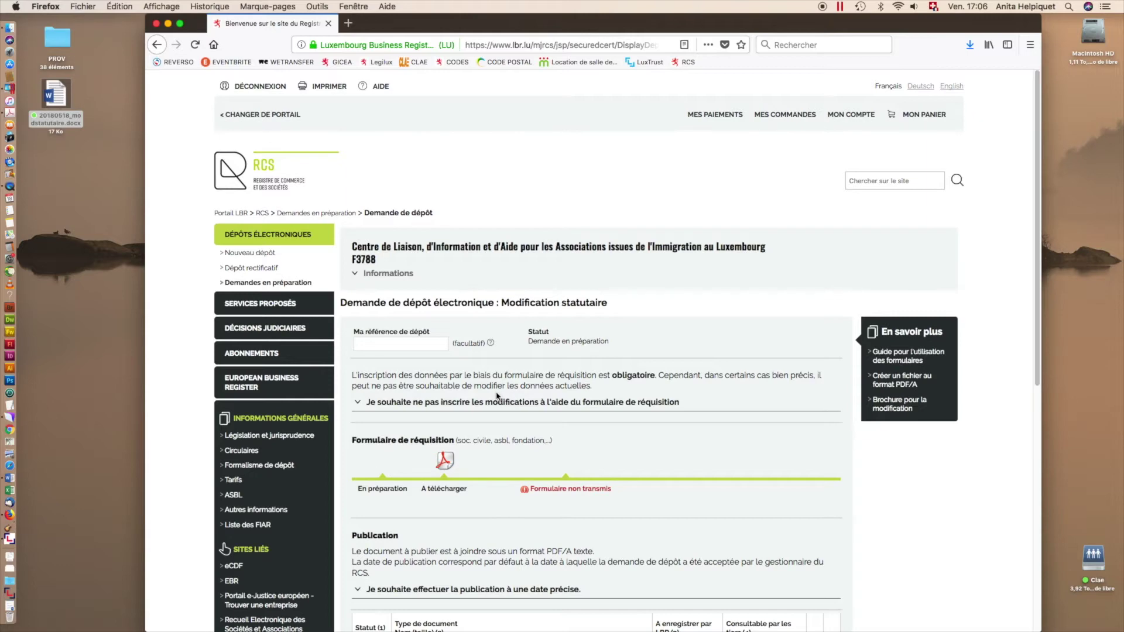
click(451, 463)
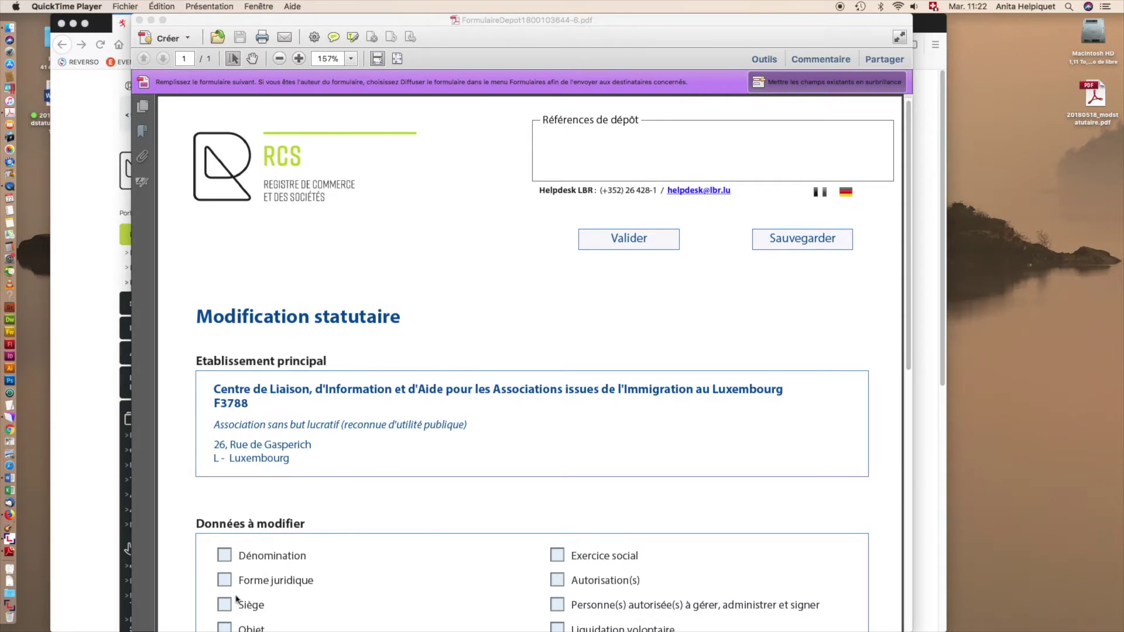
Tick the Siège and Personne(s) autorisée(s) boxes for modification
click(225, 606)
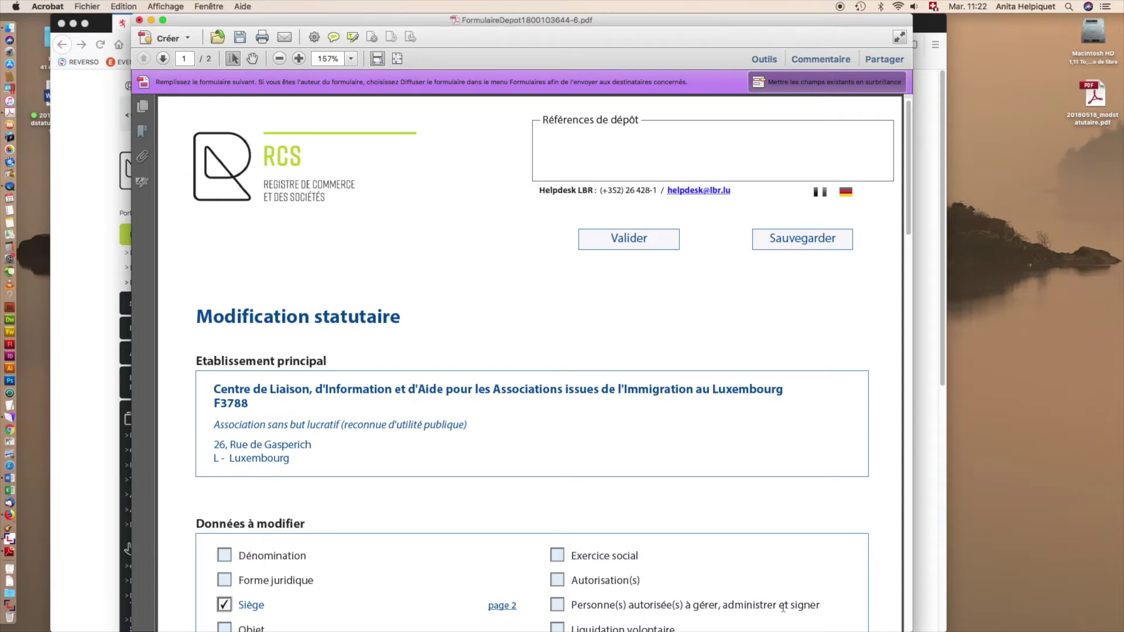
click(559, 610)
scroll(452, 569, down, 15)
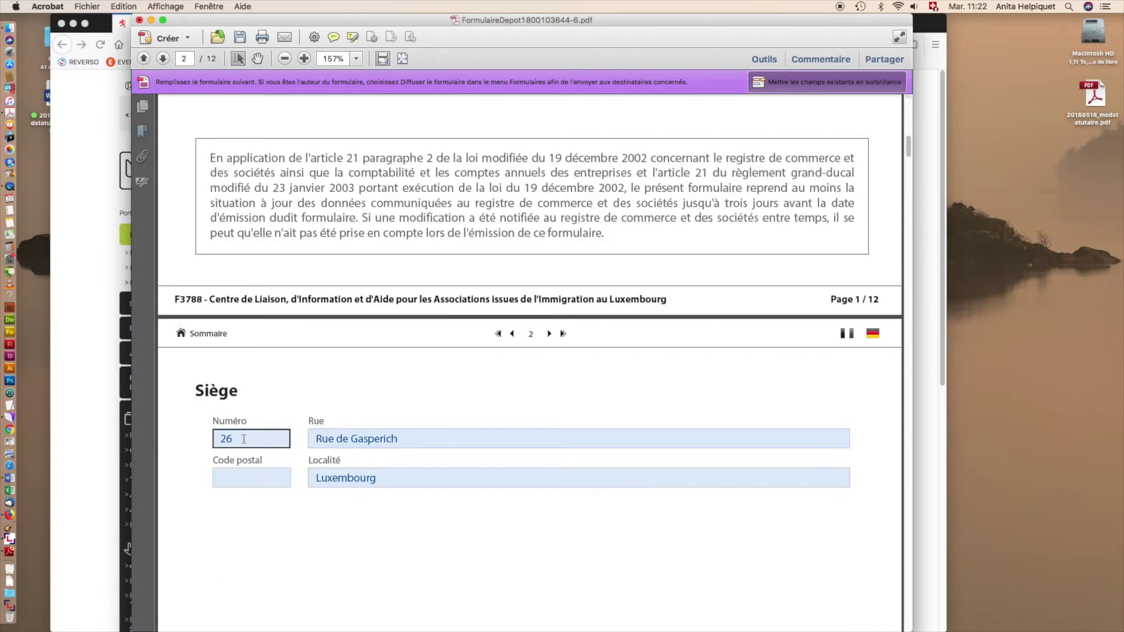
Change the registered office to 15 route de Luxembourg, 3515 Dudelange
drag(243, 439, 211, 439)
text(15)
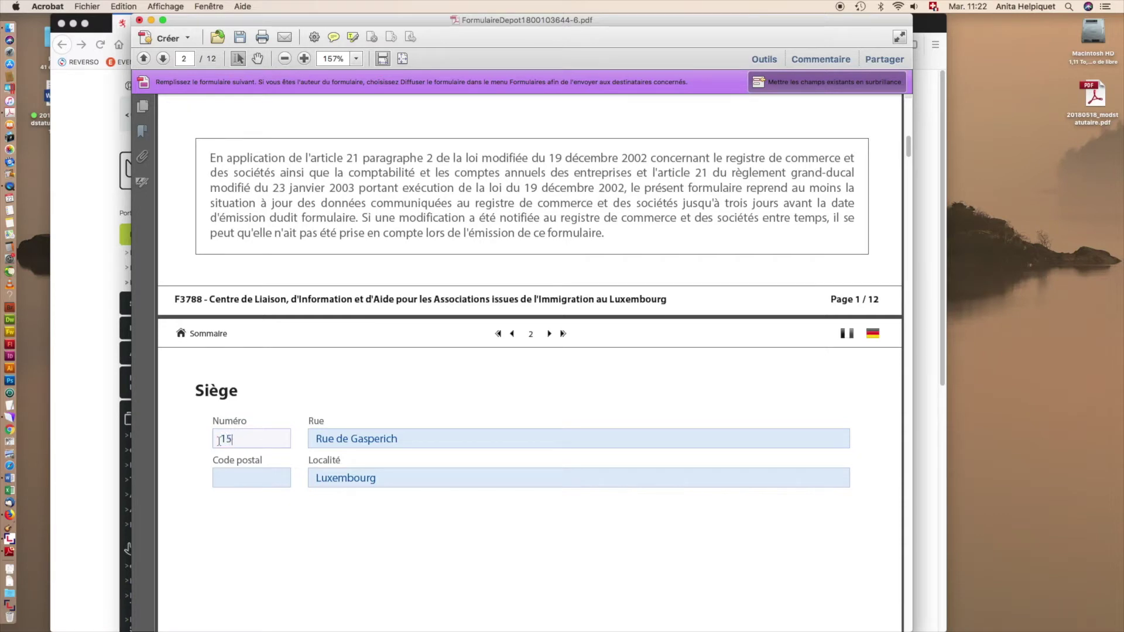
drag(419, 439, 307, 440)
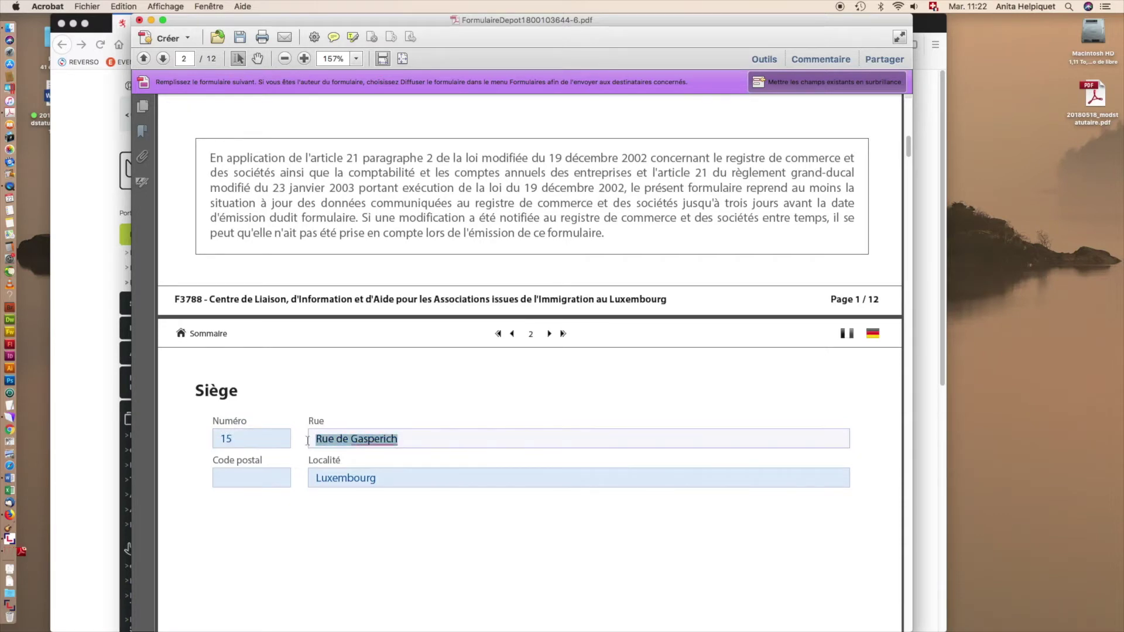
text(route de Luxembourg)
click(256, 477)
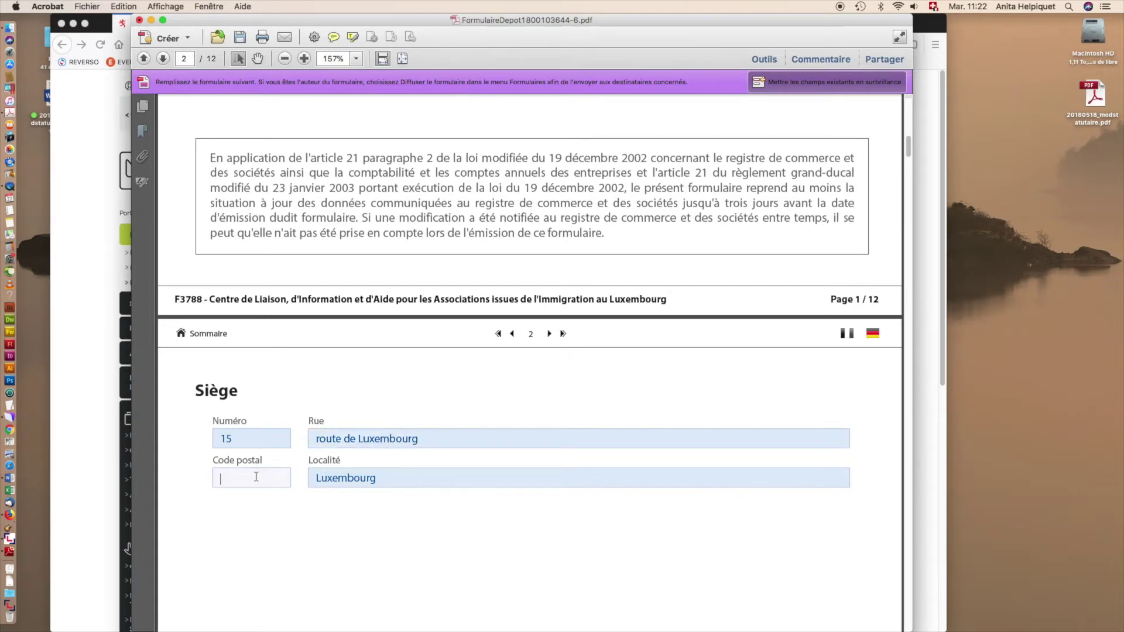
text(3515)
click(381, 477)
drag(380, 477, 300, 487)
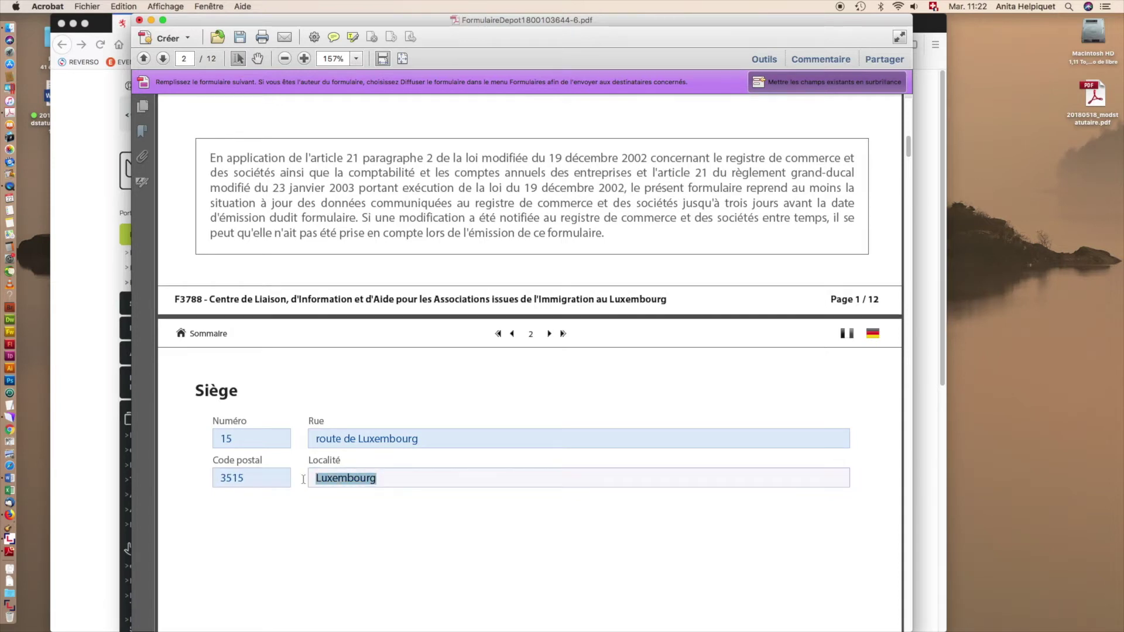
text(Dudelange)
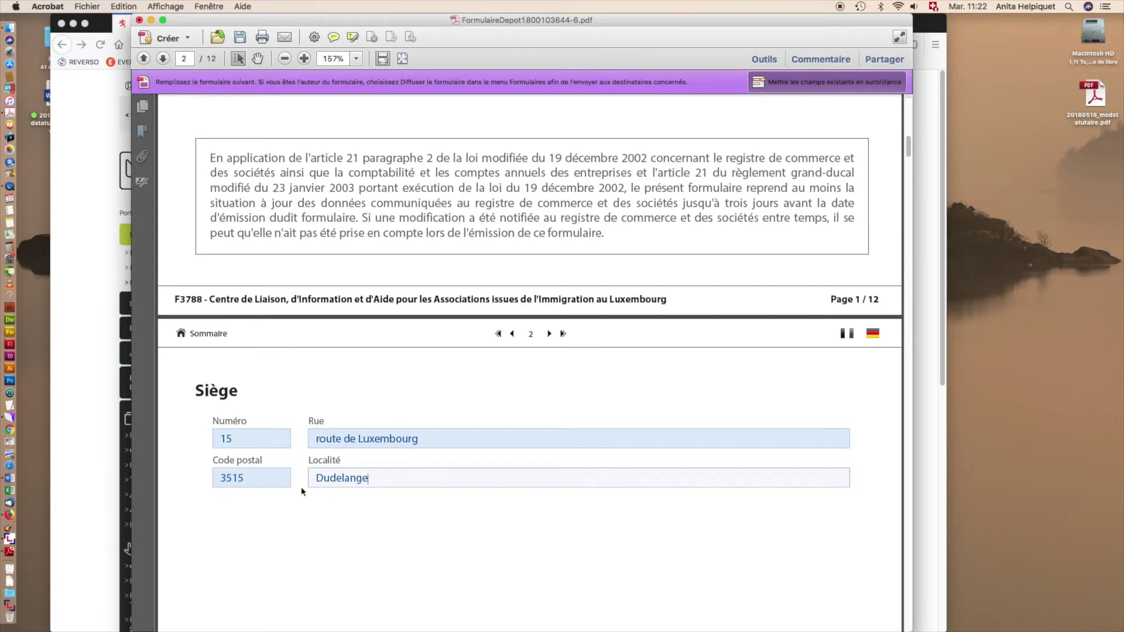
scroll(345, 559, down, 5)
scroll(345, 559, down, 10)
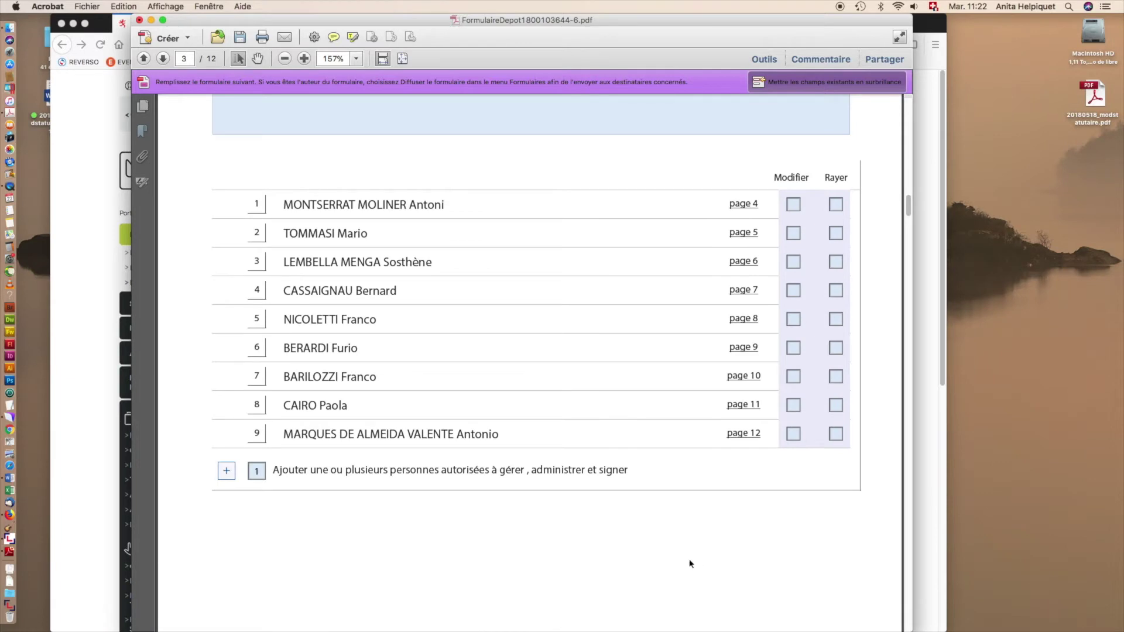
Strike off the eighth authorised person and mark the ninth for modification
click(837, 406)
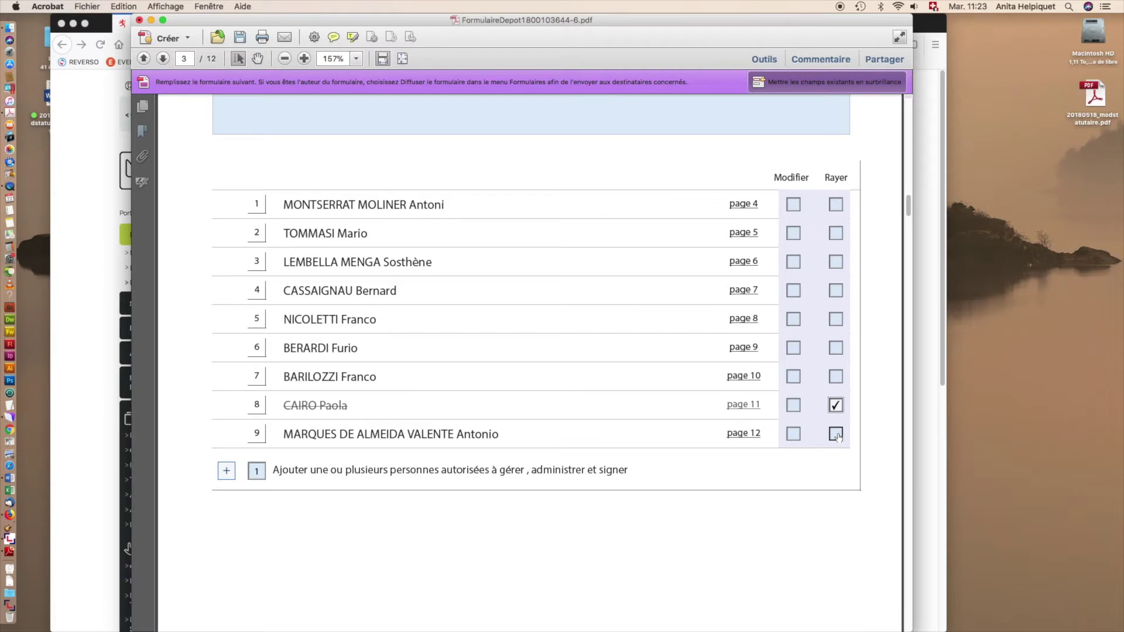
click(794, 434)
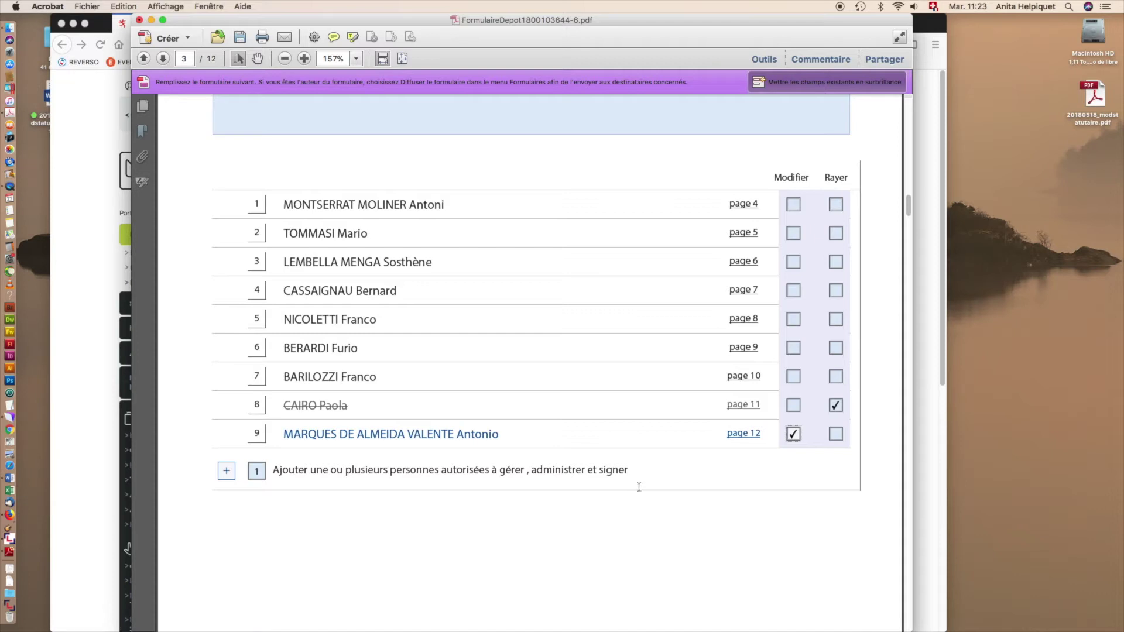
click(744, 434)
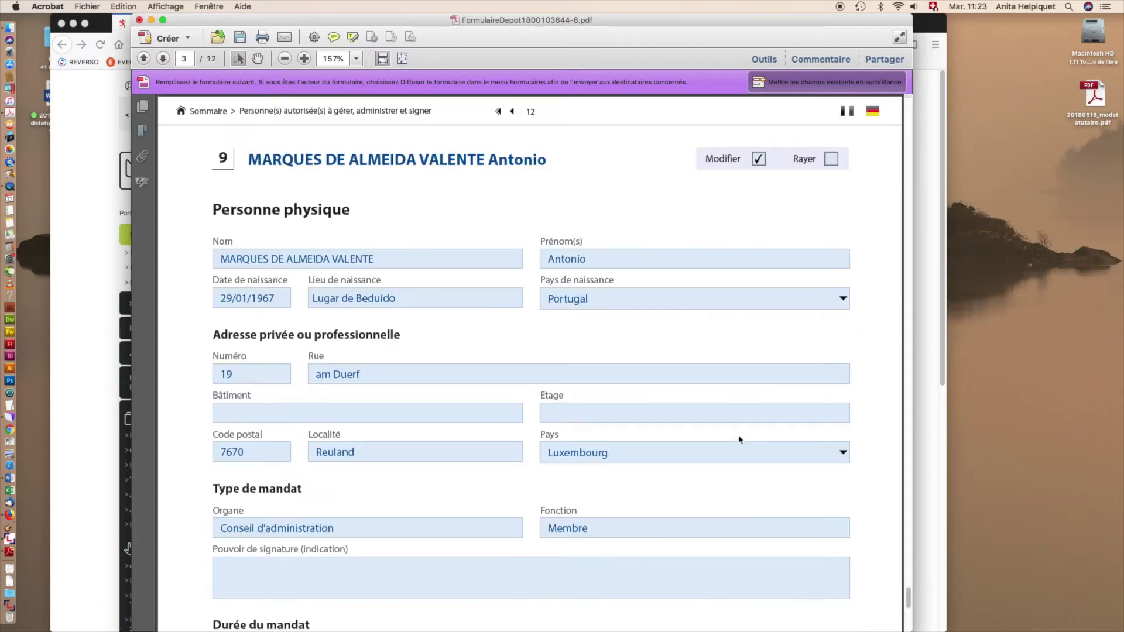
click(274, 372)
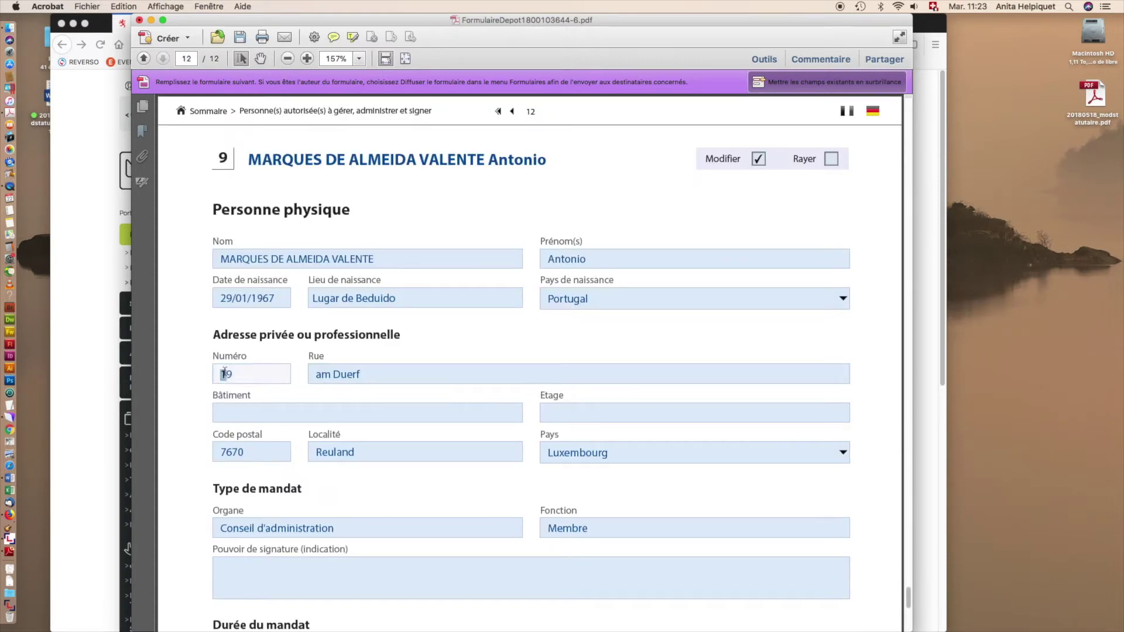
drag(225, 375, 232, 375)
click(360, 374)
drag(359, 375, 308, 379)
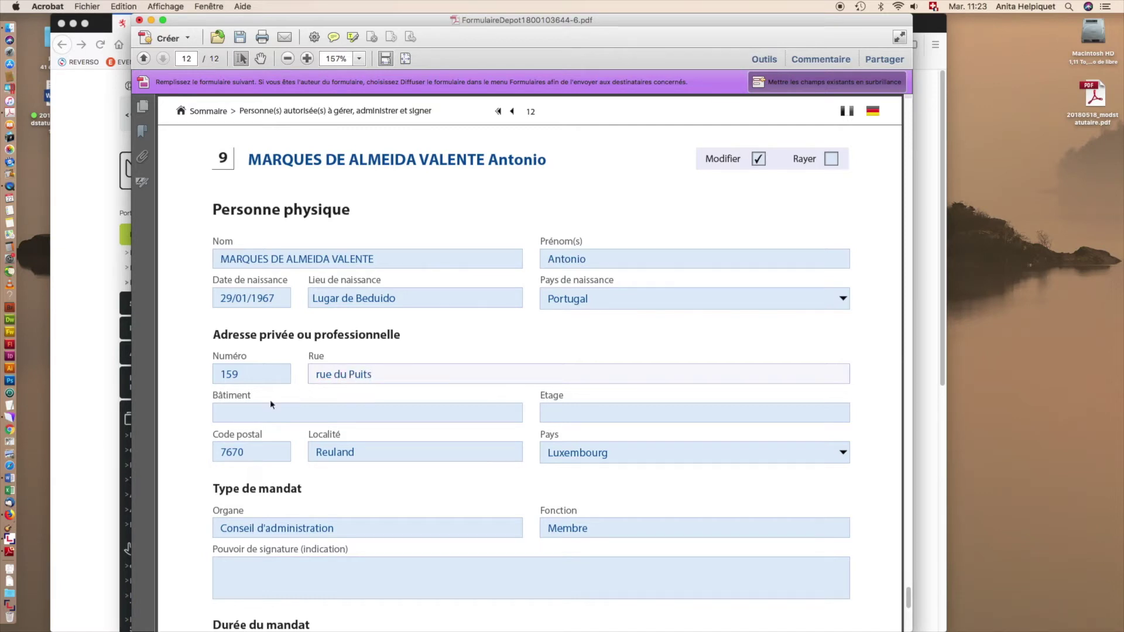
drag(251, 452, 214, 452)
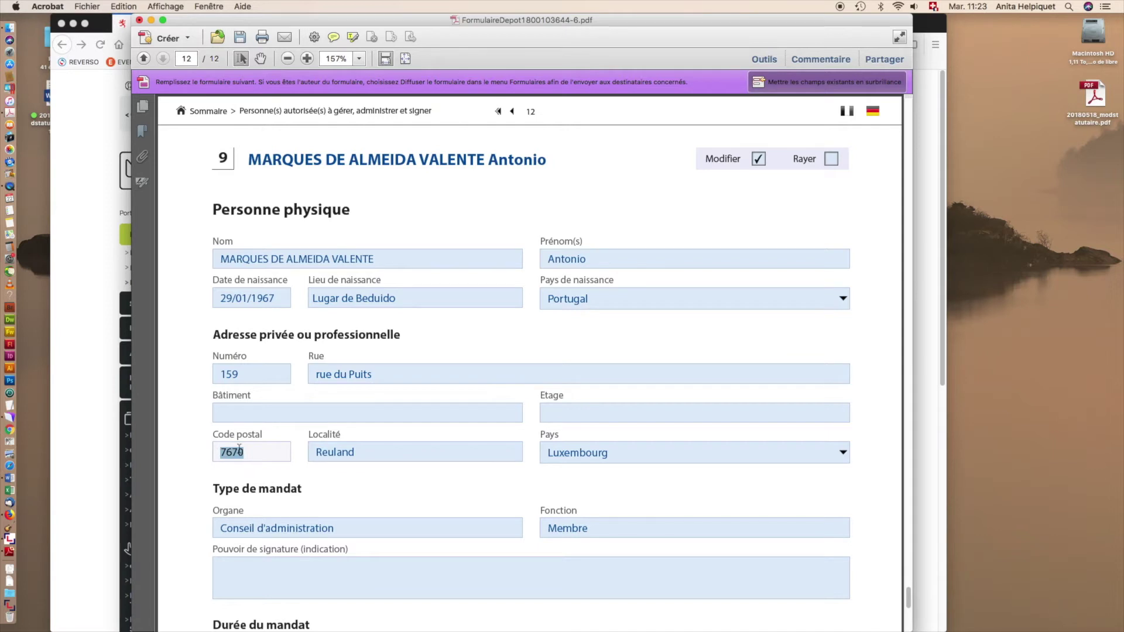
click(361, 452)
drag(361, 452, 302, 462)
text(Luxembourg)
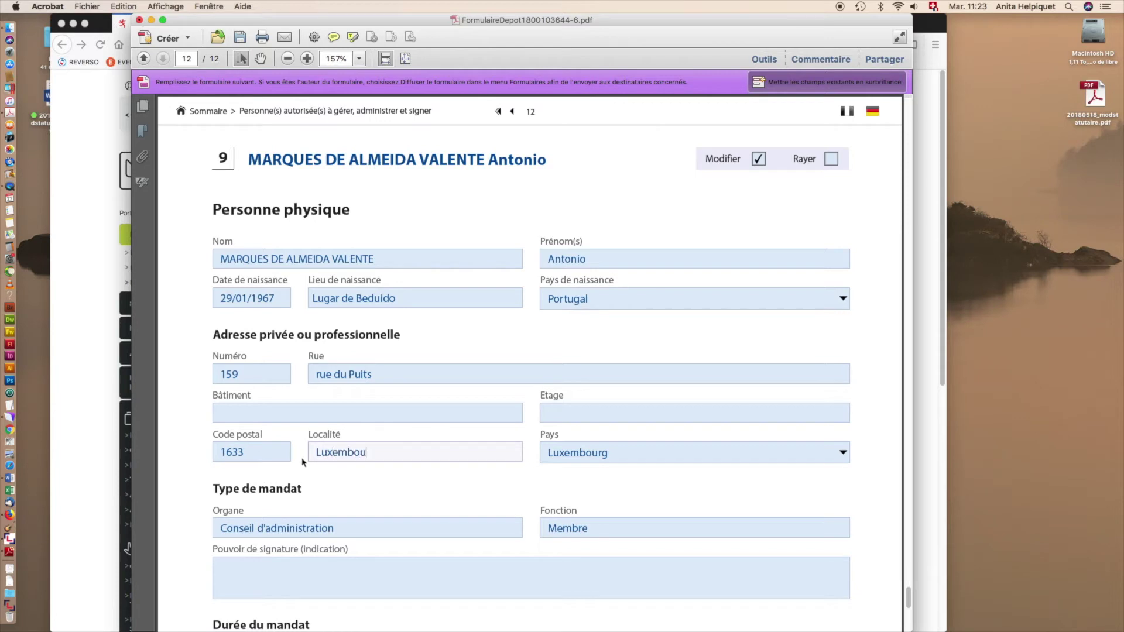
click(426, 495)
Set the ninth person's function to Vice-président, nominated 18/05/2018, duration Indéterminée
scroll(430, 496, down, 3)
click(673, 444)
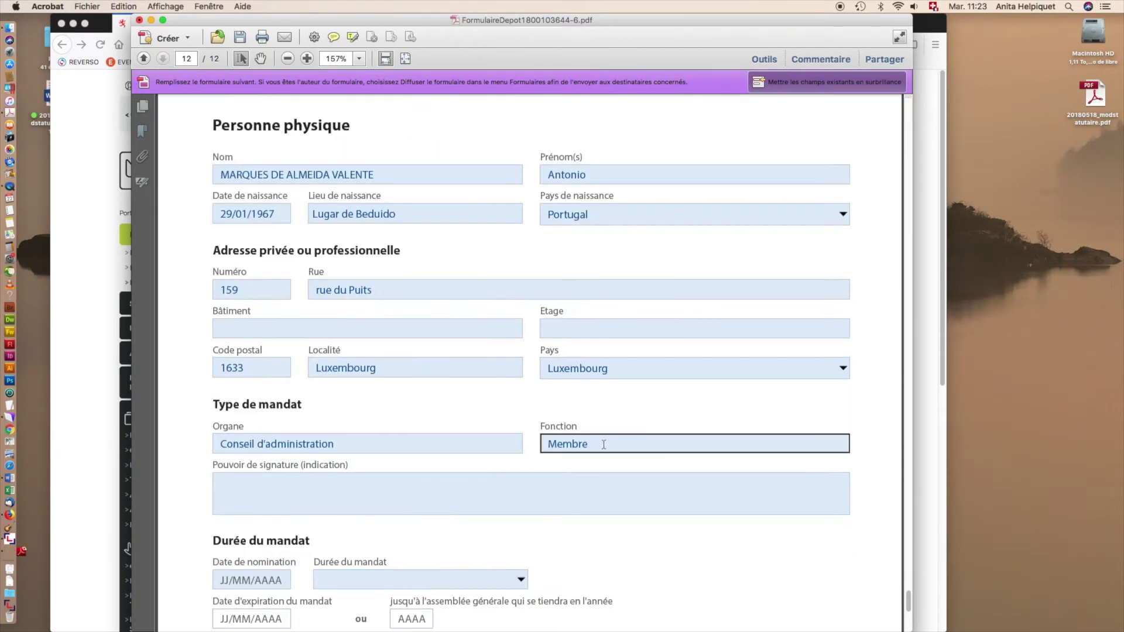
drag(672, 445, 542, 443)
text(Vic)
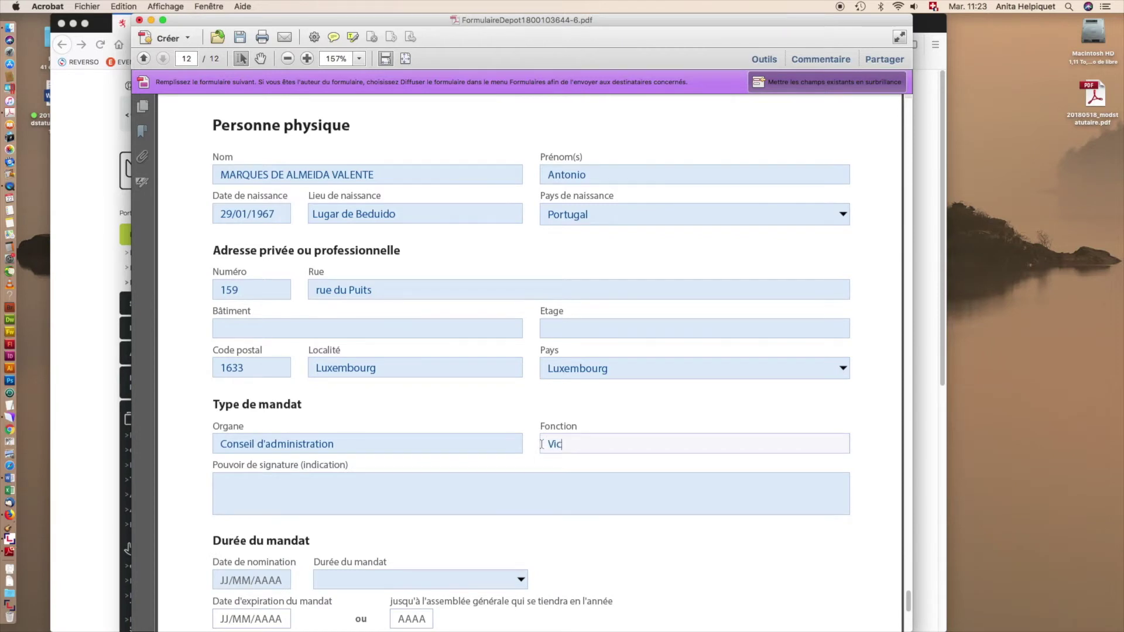
text(e-président)
click(505, 534)
scroll(505, 535, down, 2)
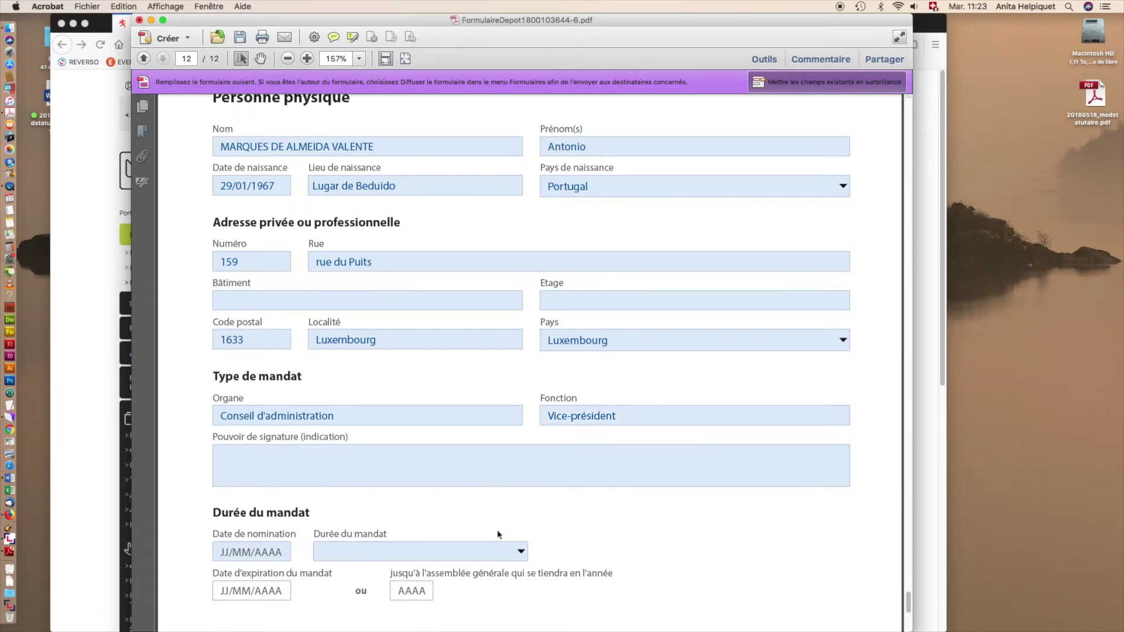
click(275, 547)
click(272, 554)
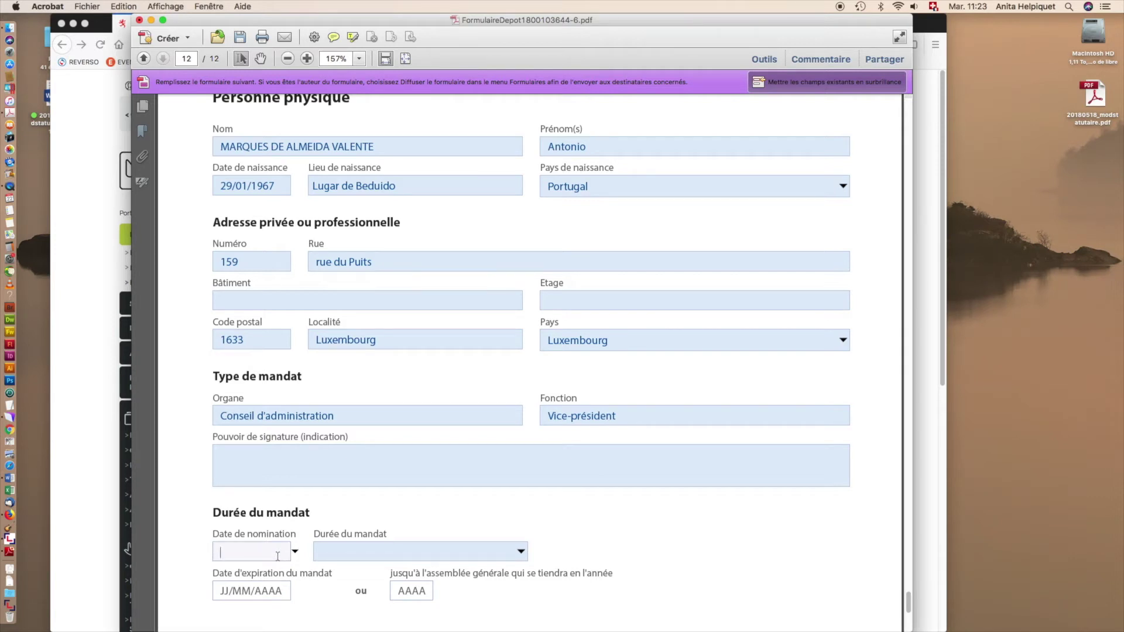
text(8/05/2018)
click(333, 553)
click(340, 583)
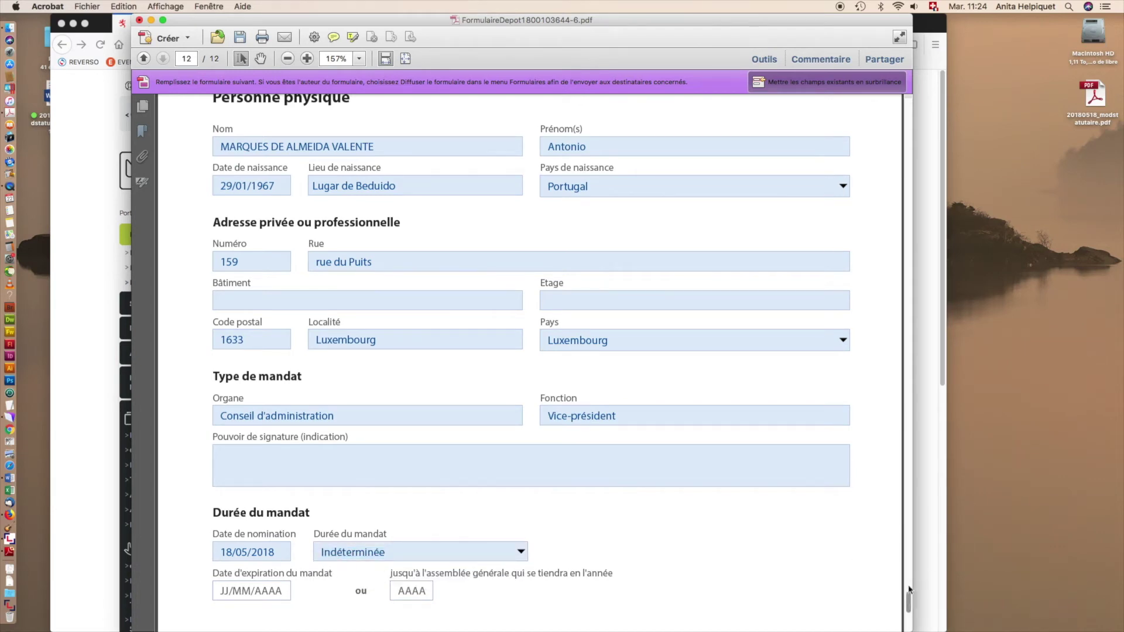
drag(908, 598, 845, 208)
Add a tenth authorised person as a Personne physique
scroll(846, 208, up, 1)
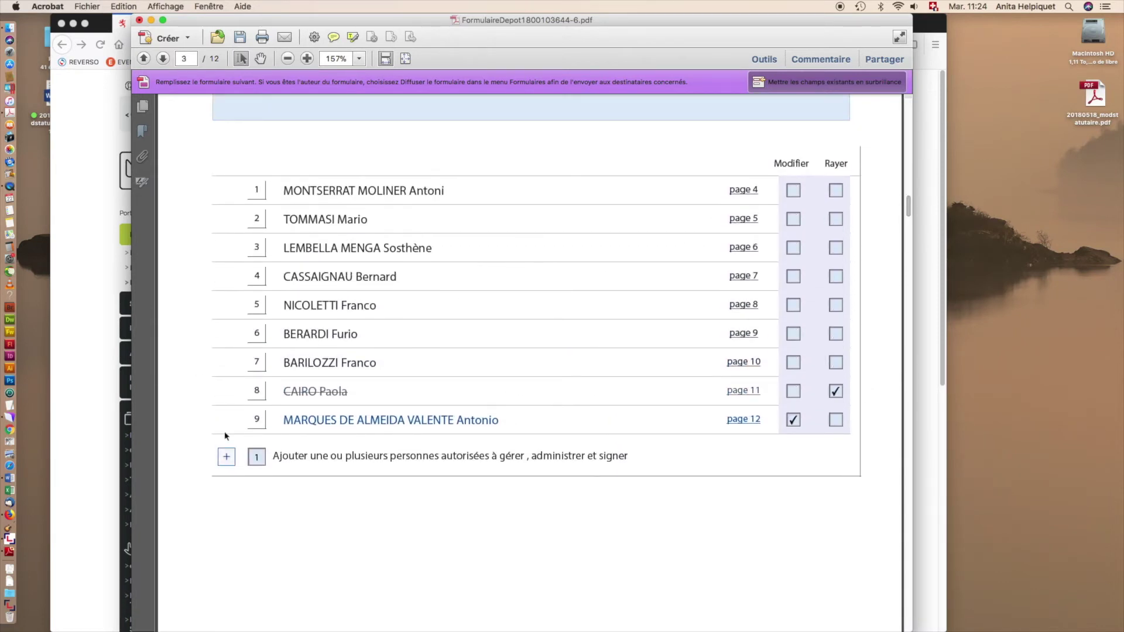
click(225, 457)
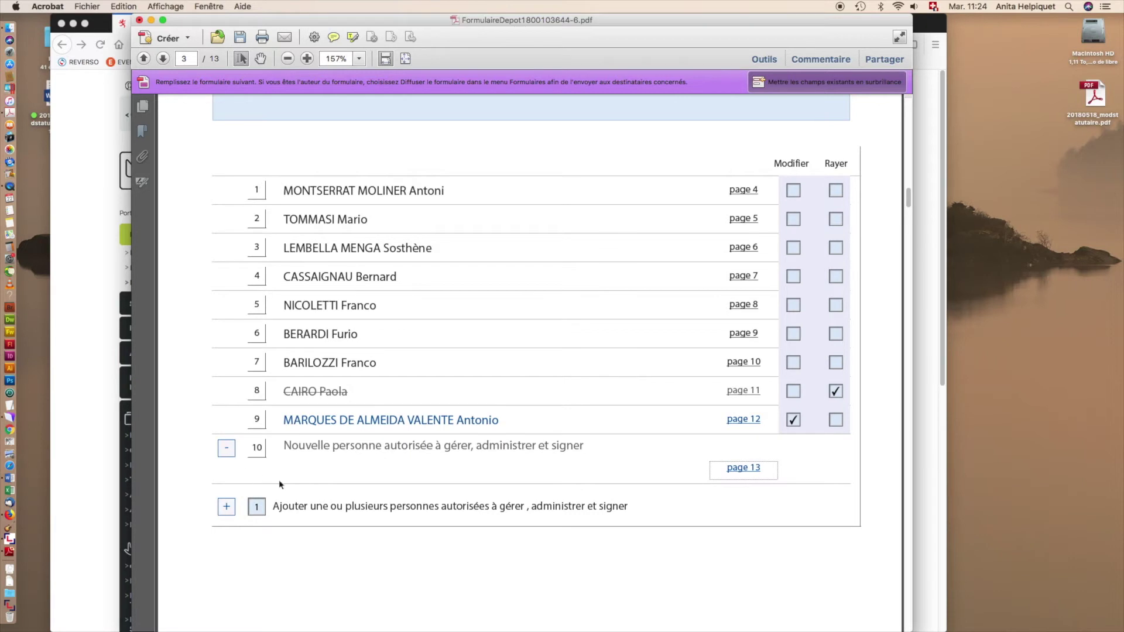
click(743, 470)
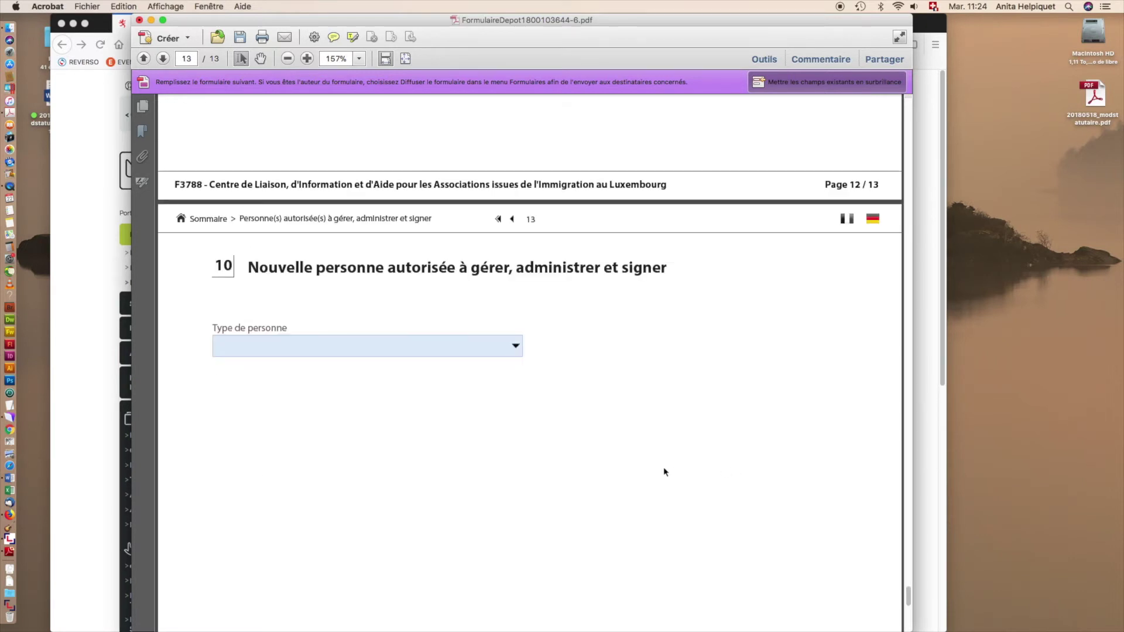
click(433, 350)
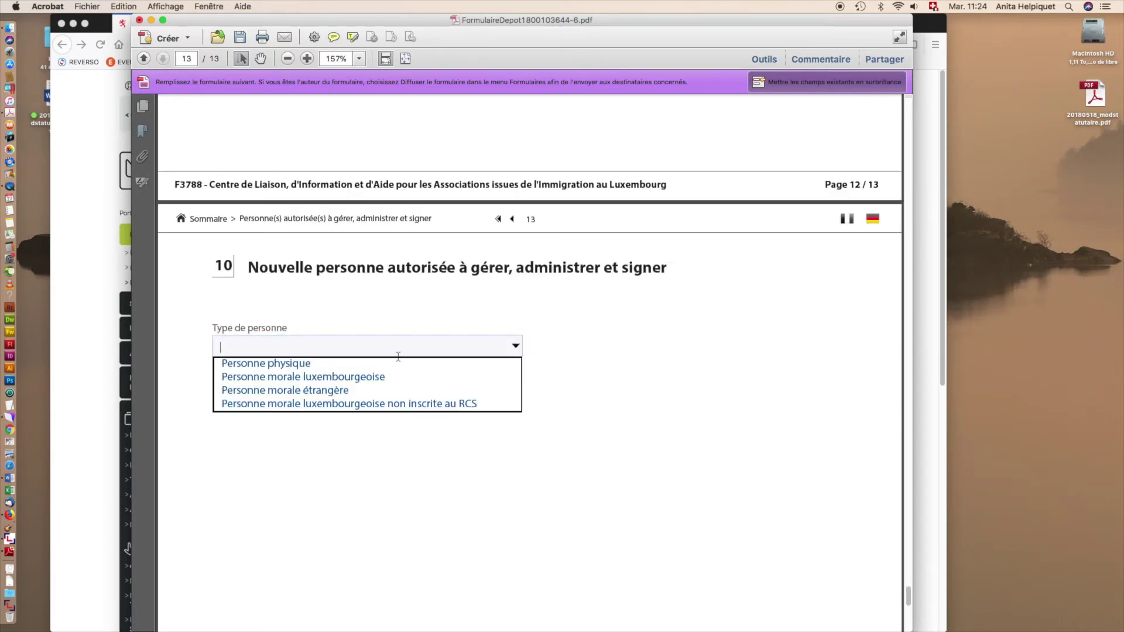
click(364, 364)
Enter placeholder 'x' names, birth date 18/06/1980, born in Dudelange, Luxembourg
click(282, 437)
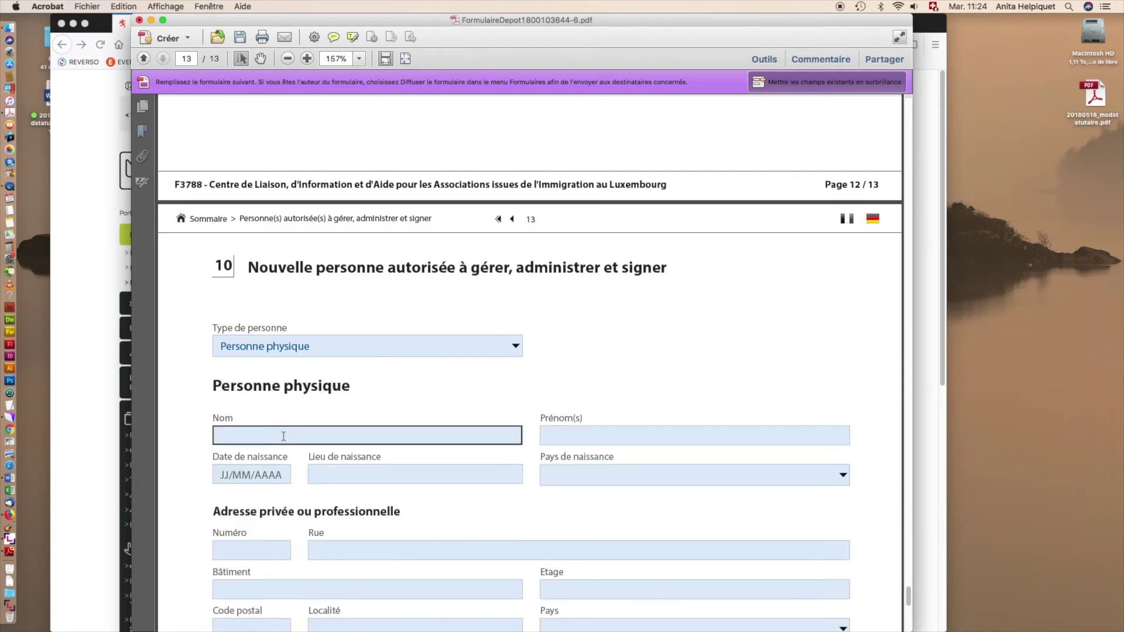
text(x)
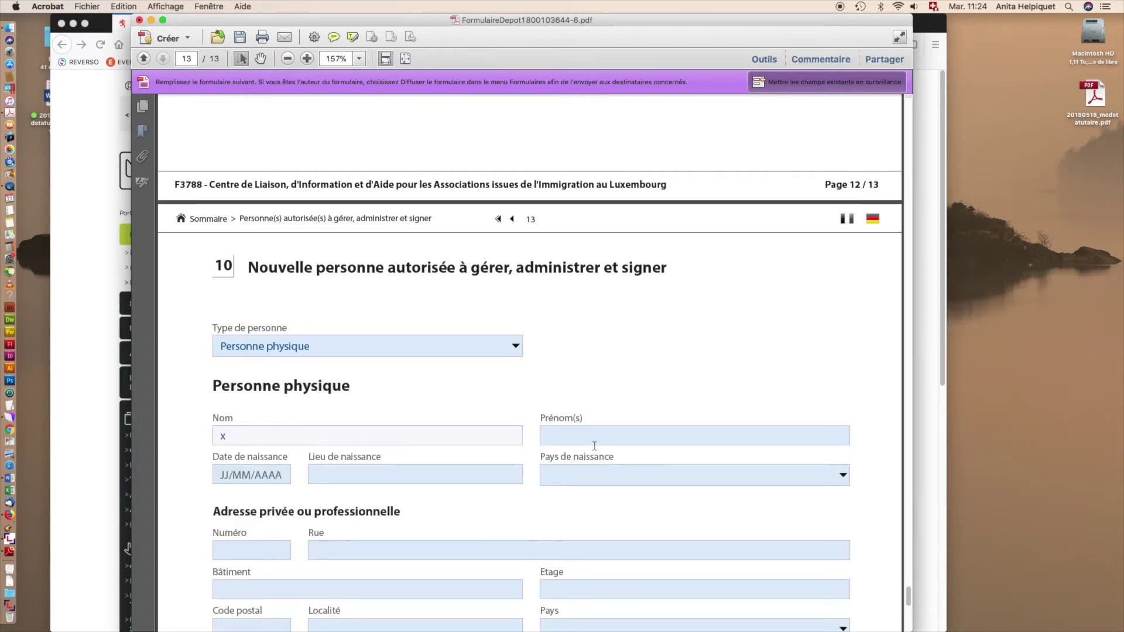
click(586, 434)
text(x)
click(270, 475)
text(18/06)
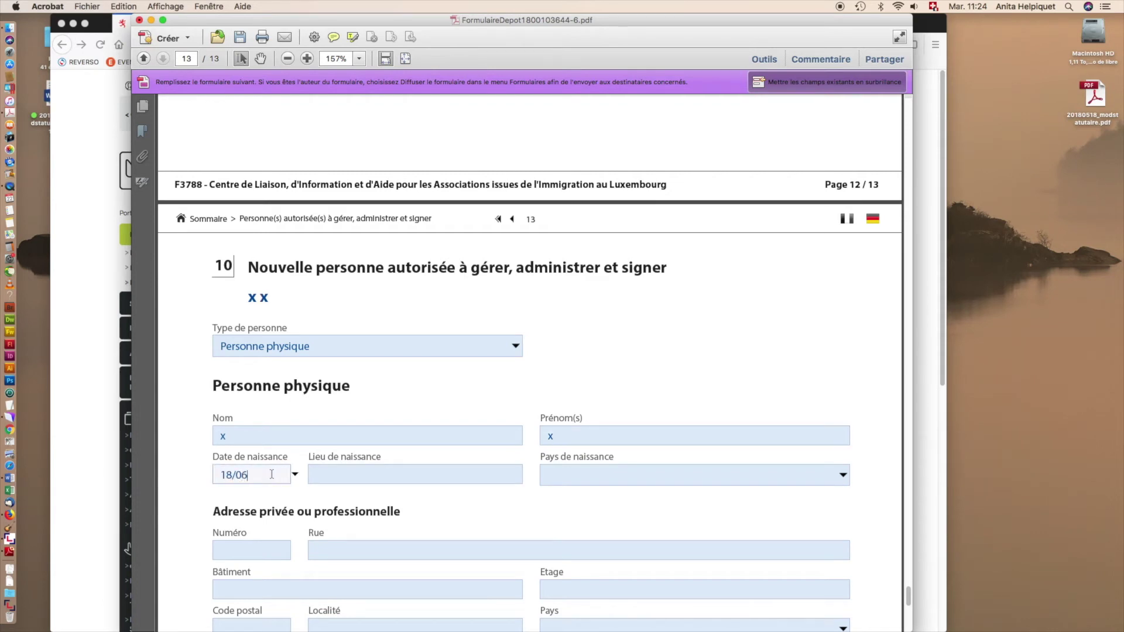
text(/1980)
click(326, 472)
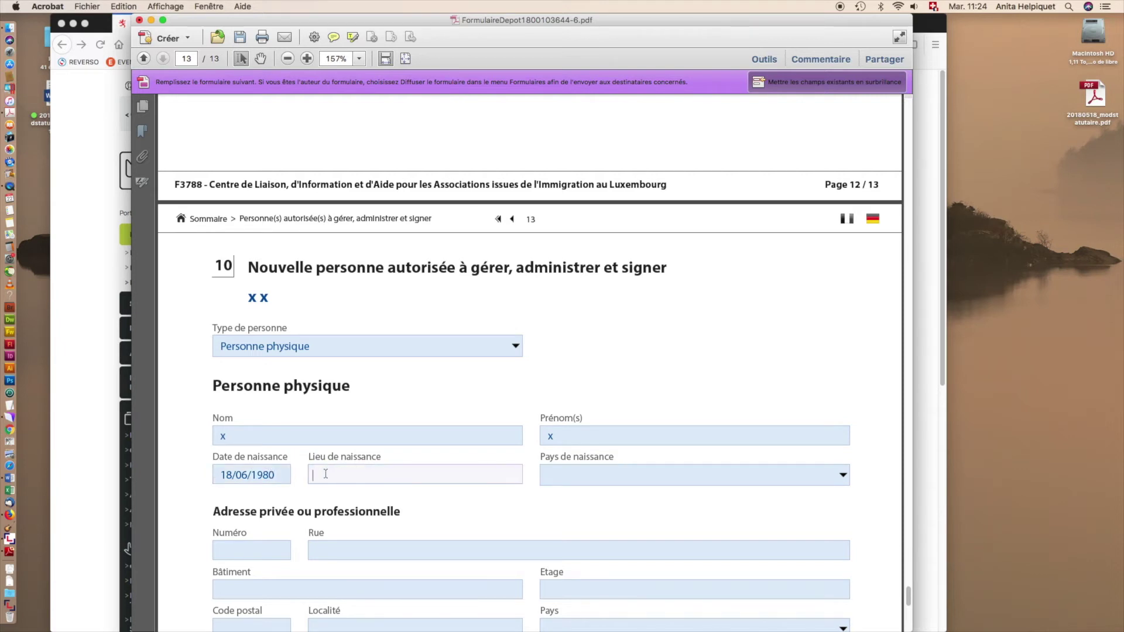
text(Dudelange)
click(571, 475)
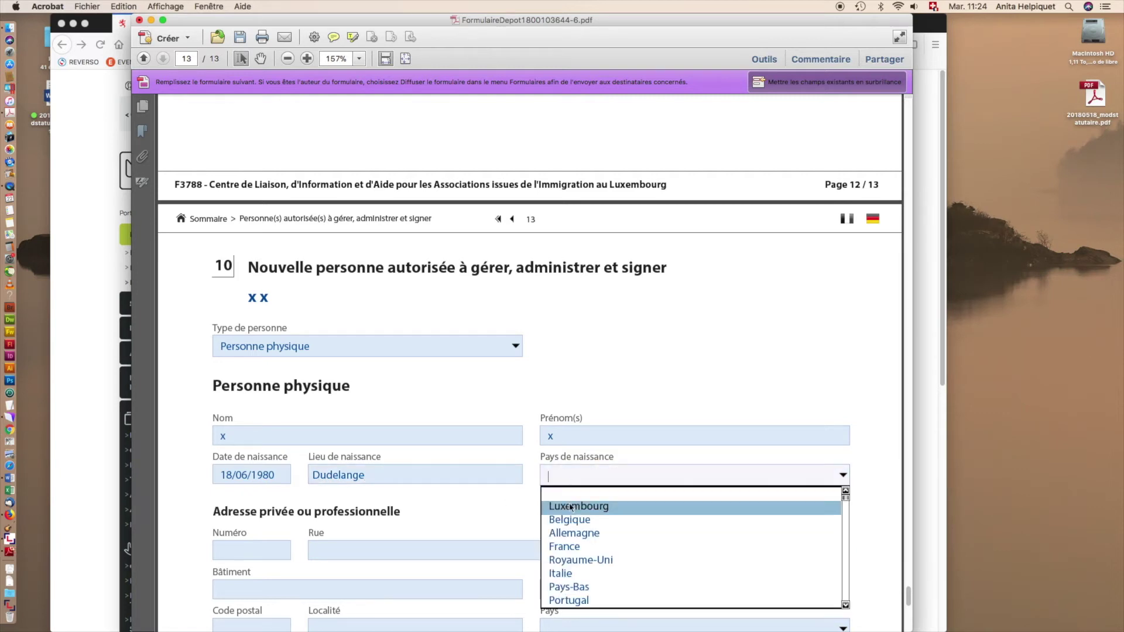
click(571, 507)
click(252, 551)
click(360, 553)
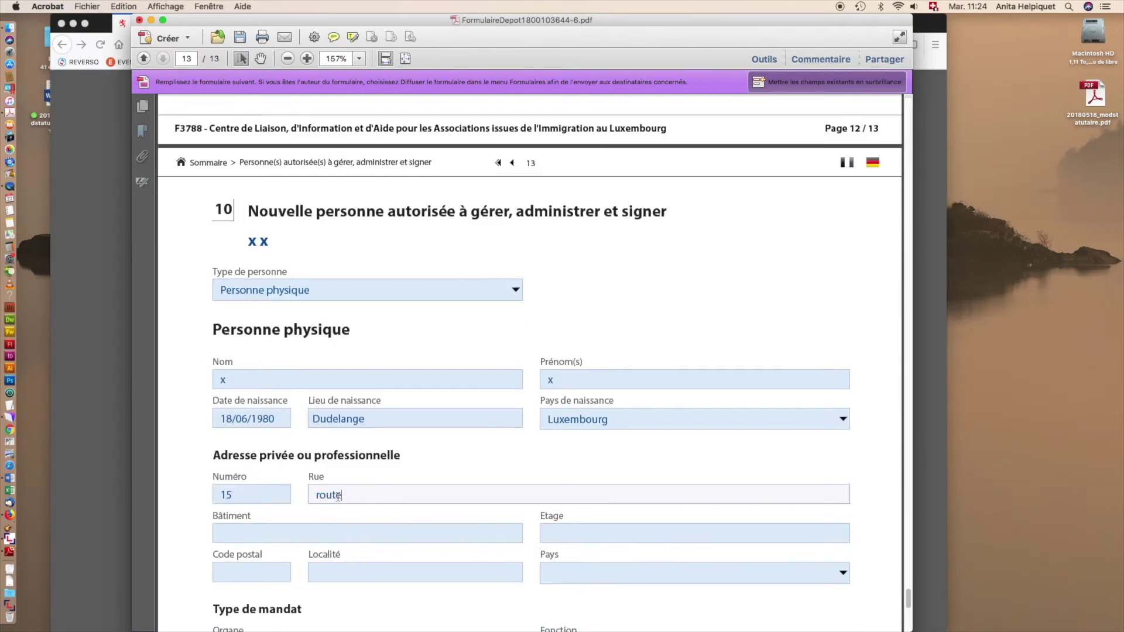
double_click(361, 495)
click(252, 572)
key(Tab)
text(Dudelange)
drag(562, 573, 562, 603)
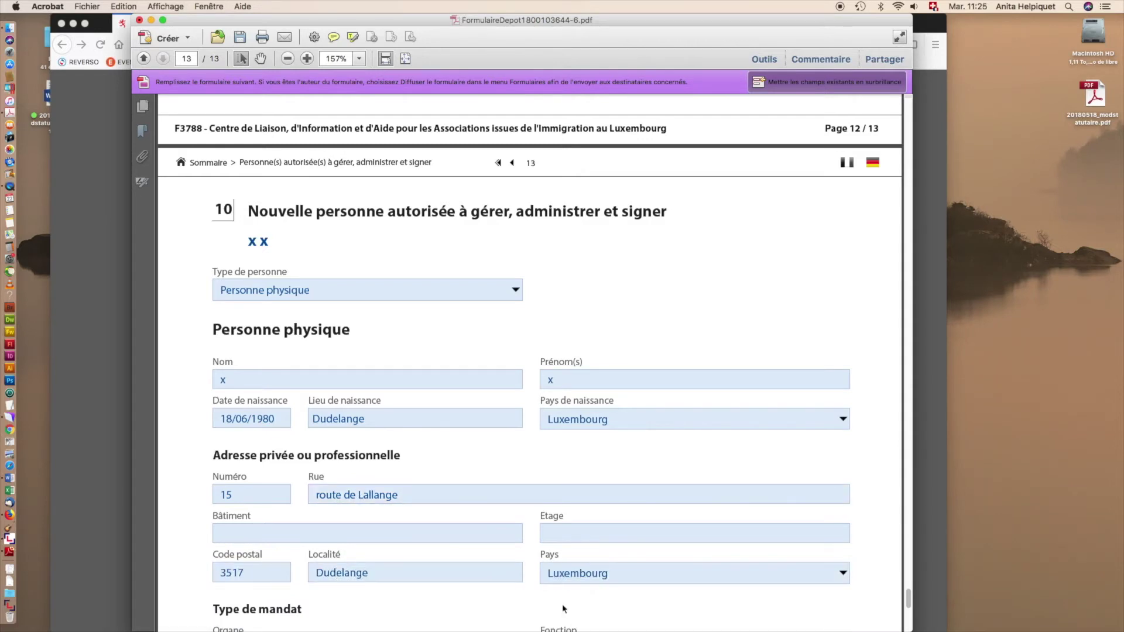
scroll(563, 606, down, 2)
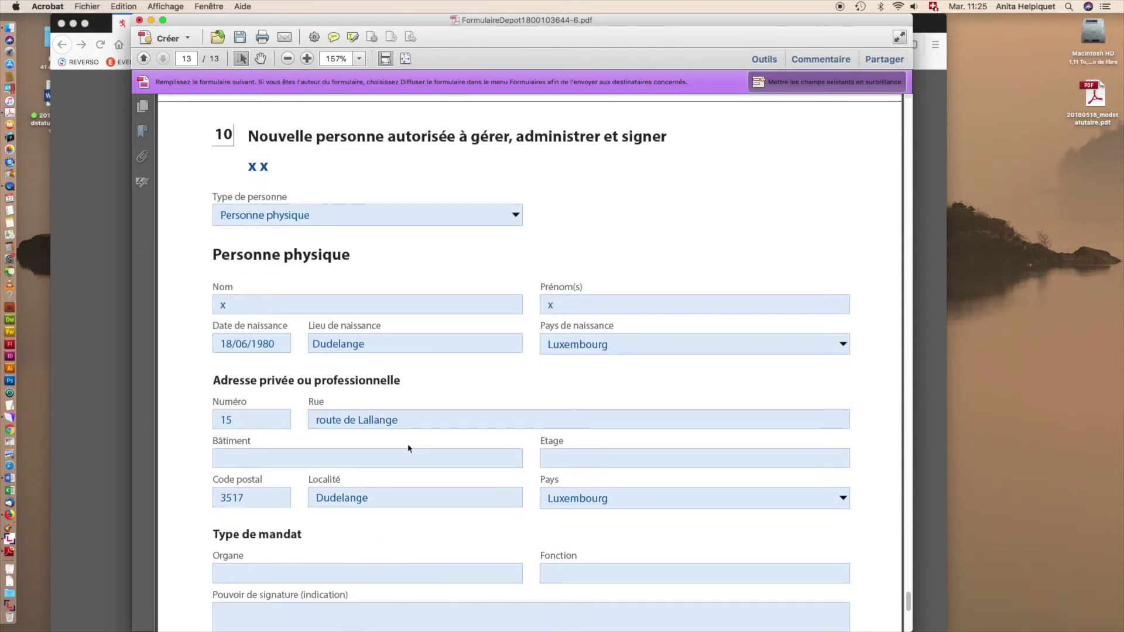
Set the mandate's Organe to Conseil d'adminitration and Fonction to Membre
scroll(406, 436, down, 3)
click(276, 478)
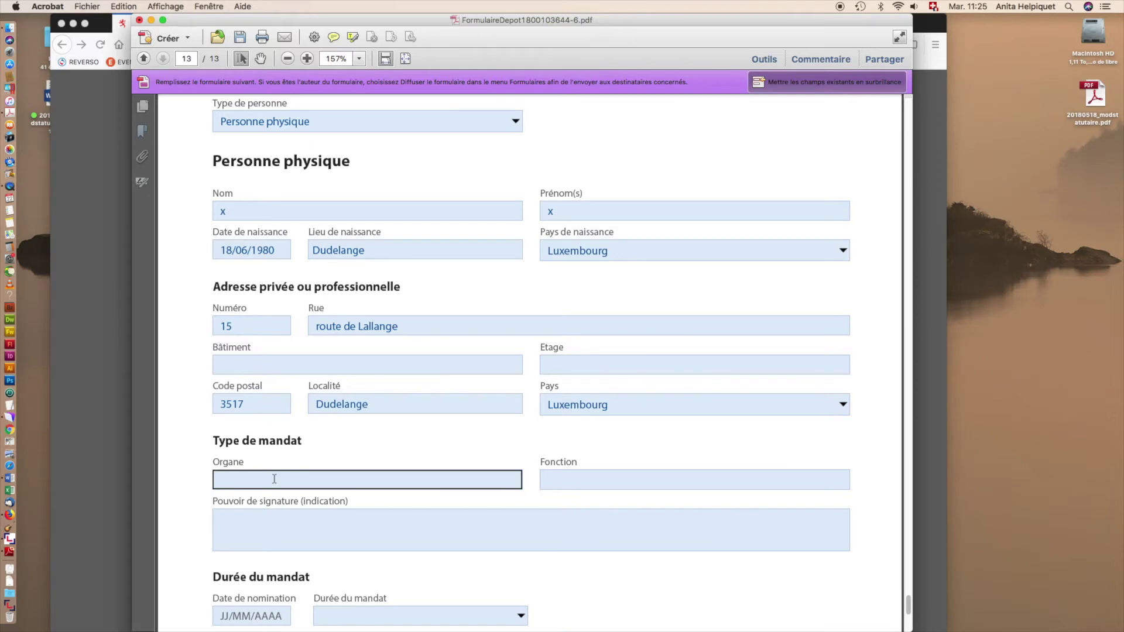
text(Con)
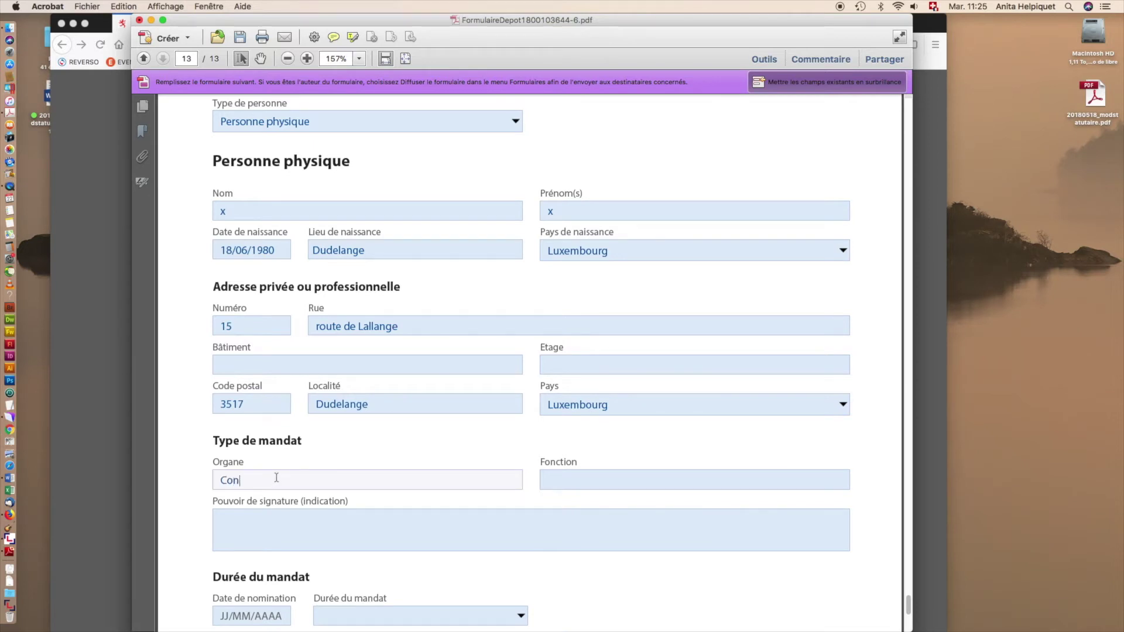
text(siel d')
key(BackSpace)
key(BackSpace)
key(BackSpace)
text(d'adminitration)
click(570, 482)
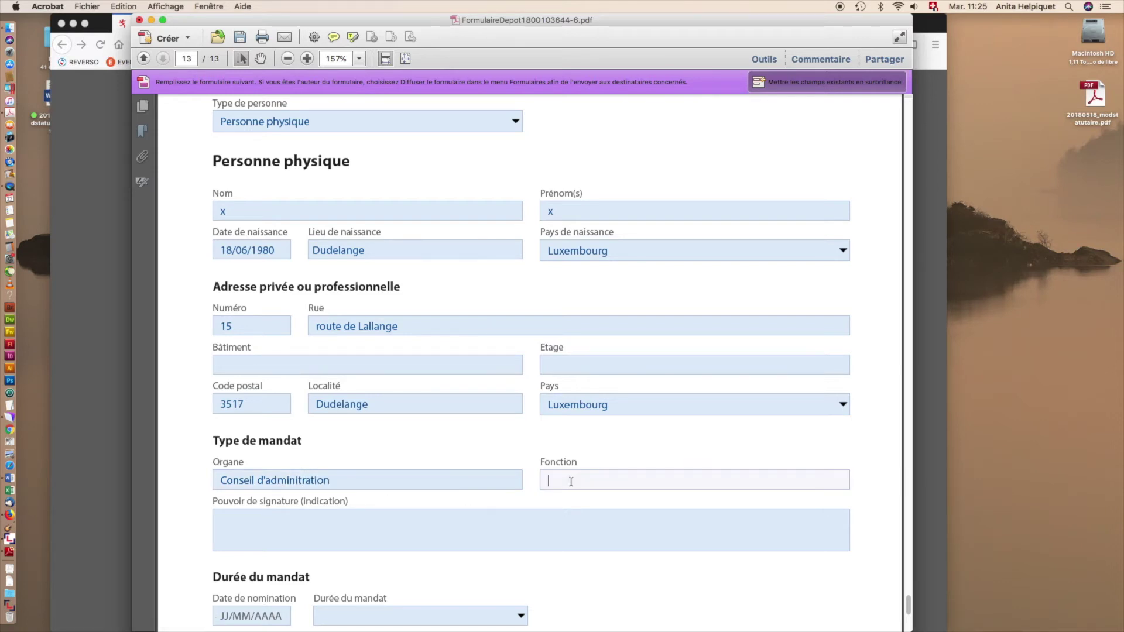
text(membre)
drag(554, 480, 549, 480)
text(M)
click(508, 460)
Enter nomination date 18/05/2018 and mandate duration Indéterminée, then return to page 1
scroll(506, 461, down, 1)
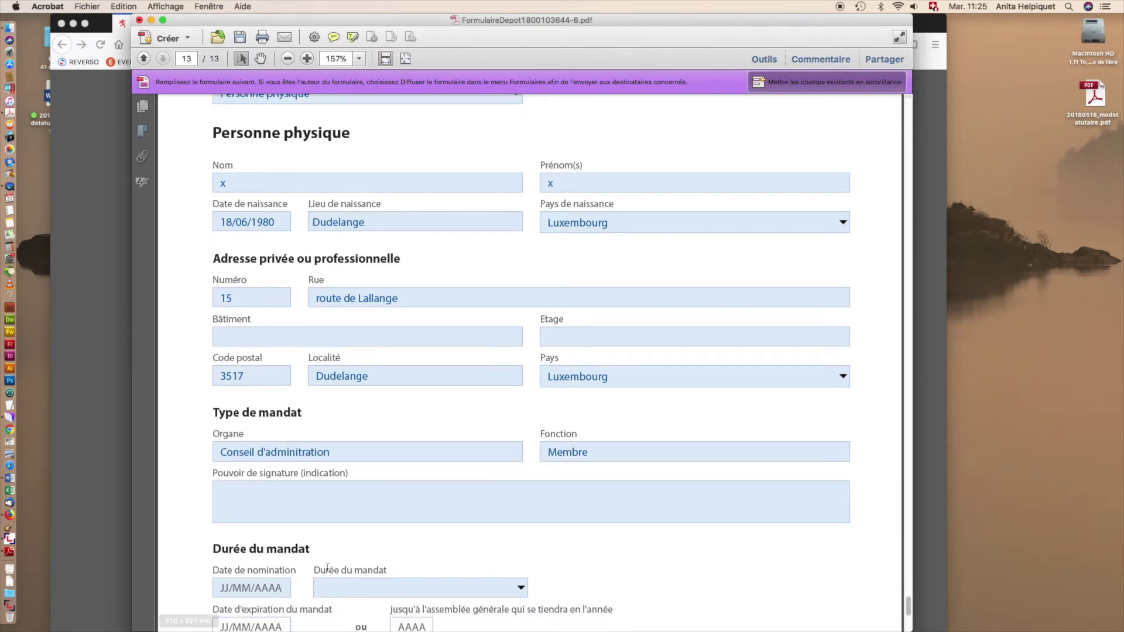
click(265, 585)
click(265, 588)
text(18/05/2018)
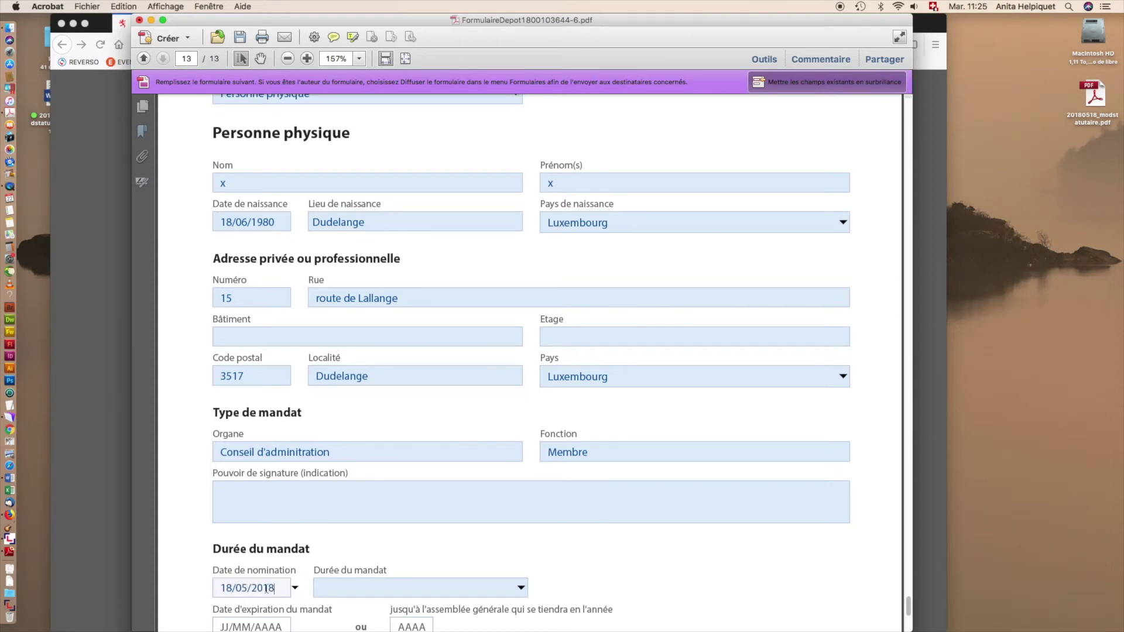
click(355, 585)
click(355, 585)
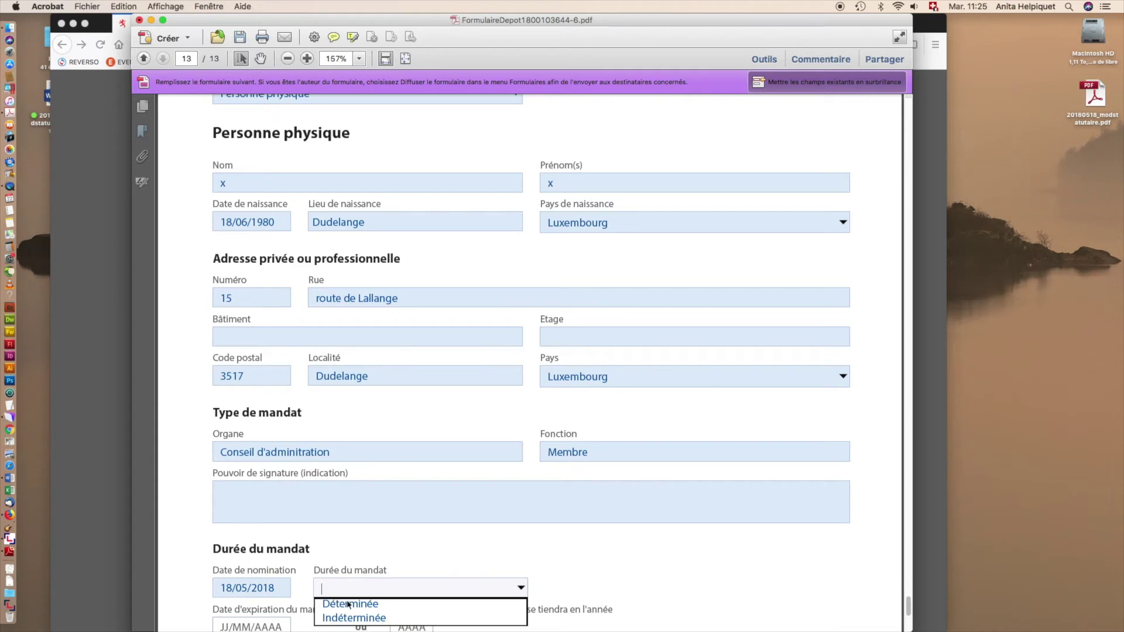
click(350, 617)
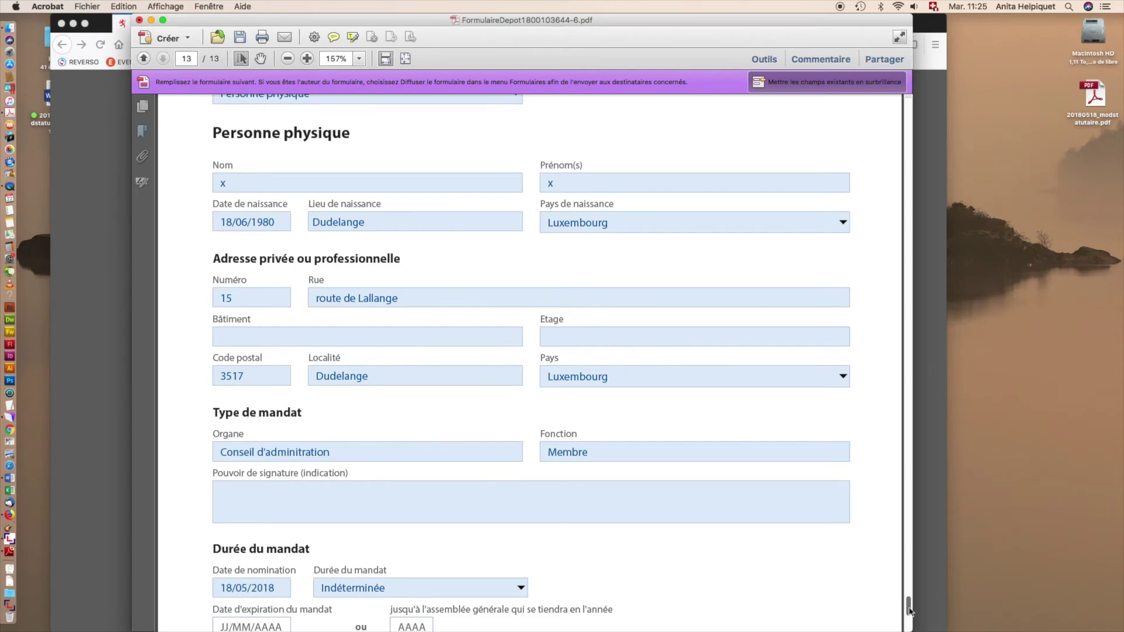
drag(909, 610, 845, 122)
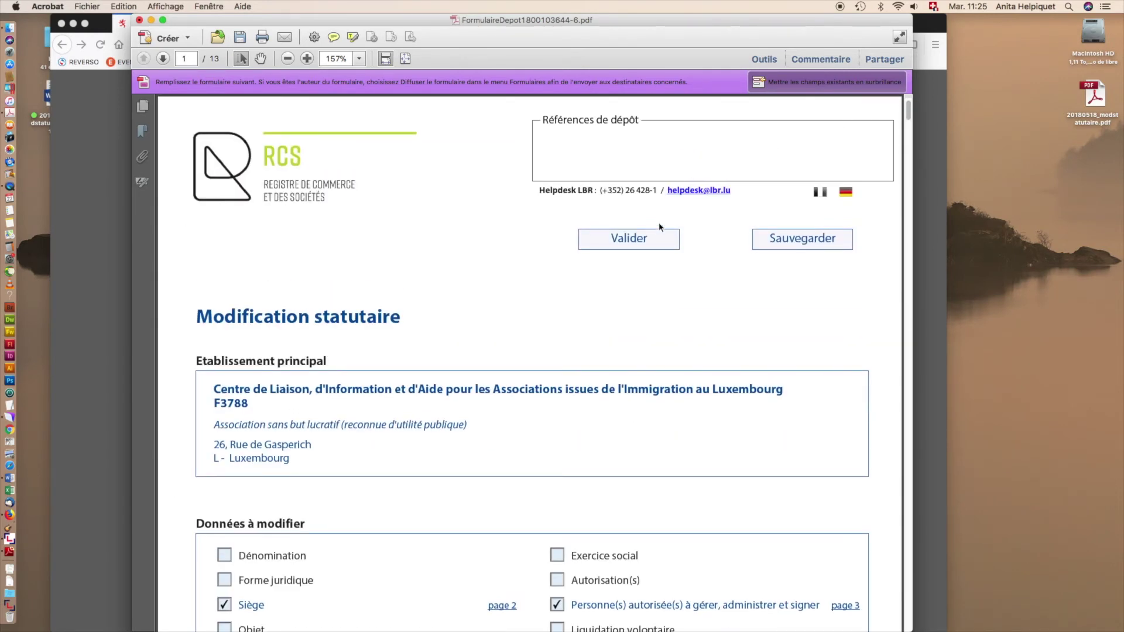
Validate the form with Valider, confirm no errors, and save it with Sauvegarder
click(649, 239)
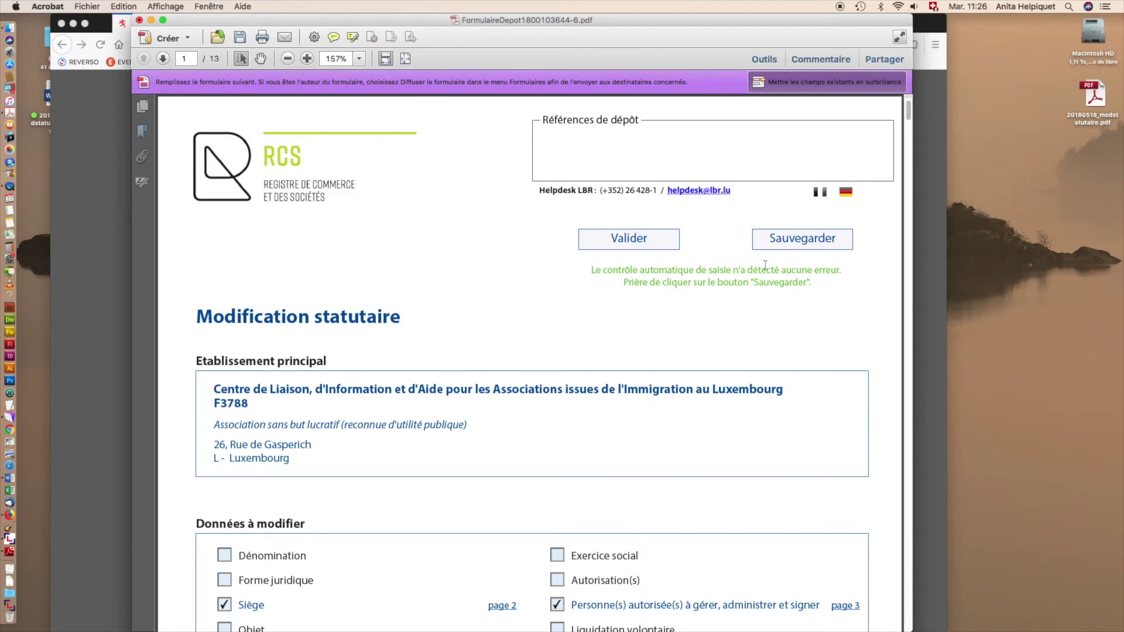
click(782, 242)
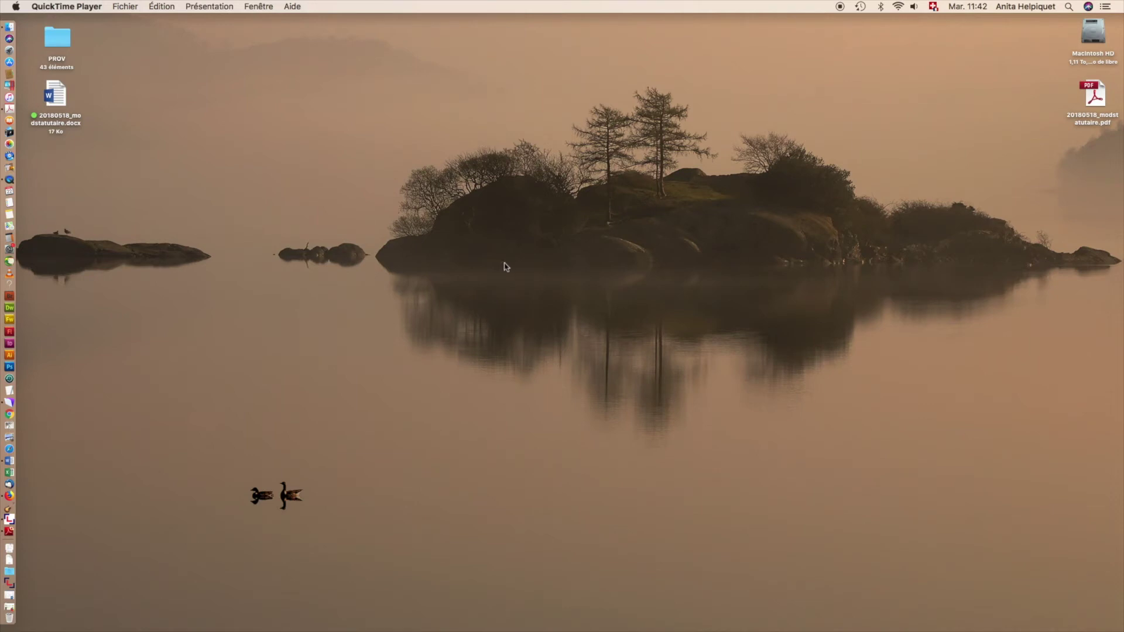
Restore the 20180518_modstatutaire Word document and place the cursor below the R.C.S. Luxembourg line
click(16, 593)
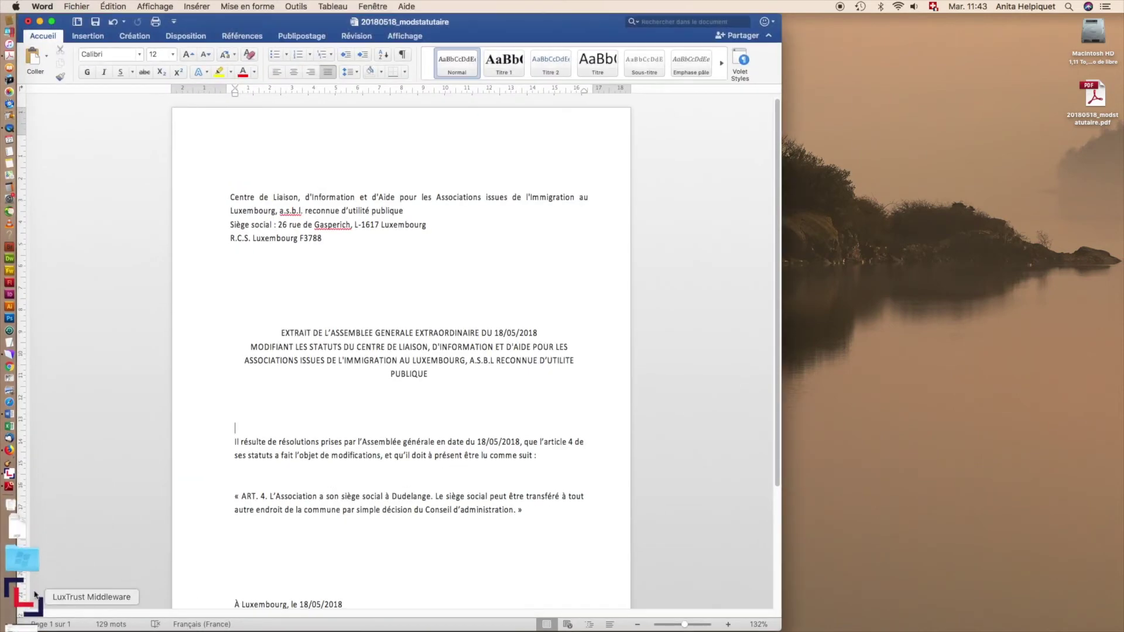
click(432, 264)
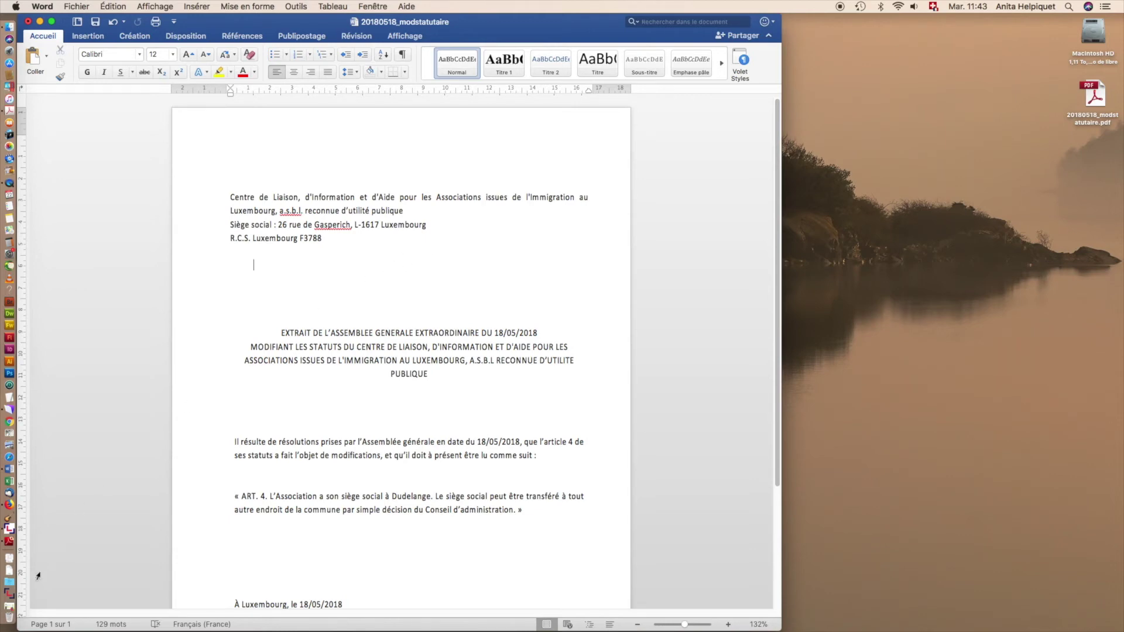
Compare the LBR page's registered office and number F3788 against the Word extract
click(14, 612)
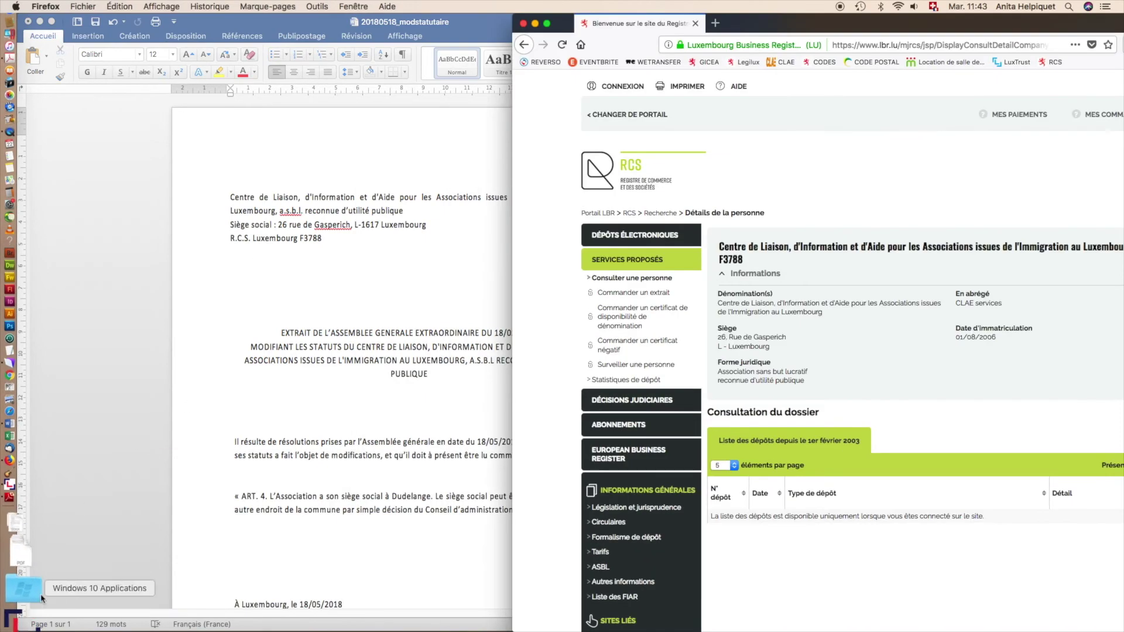
double_click(793, 25)
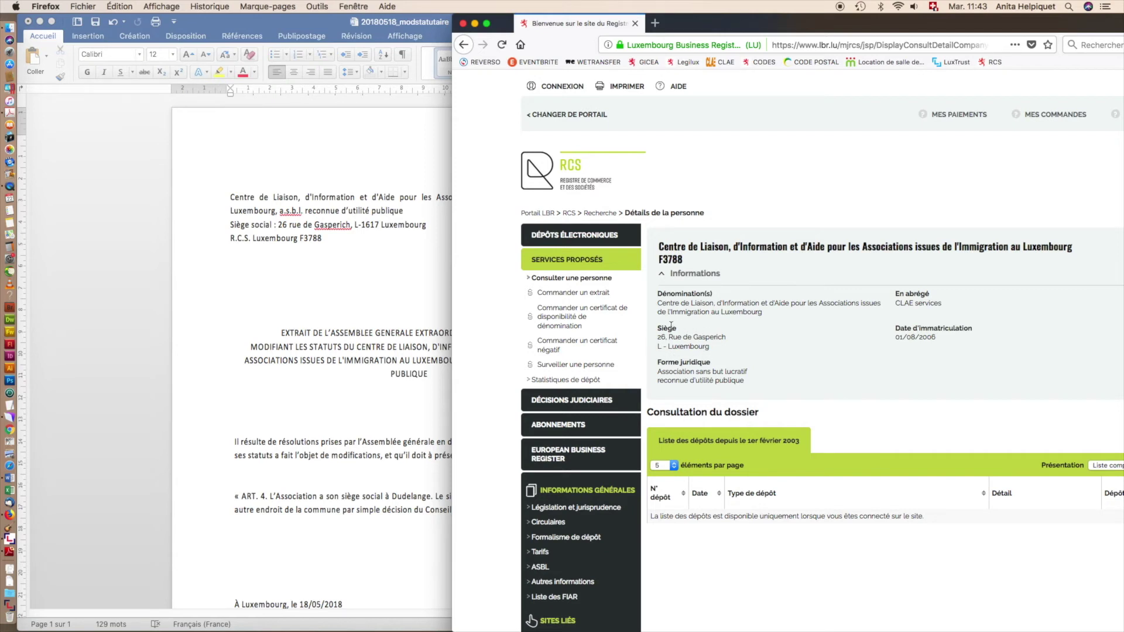
drag(667, 338, 669, 345)
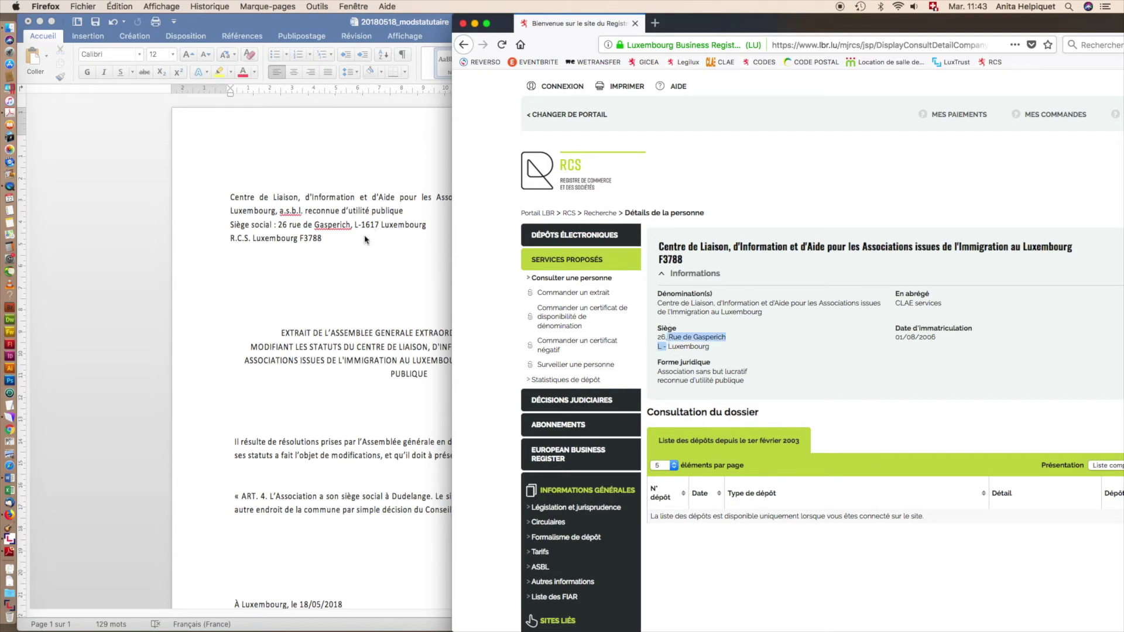
click(363, 267)
click(965, 291)
drag(684, 263, 663, 260)
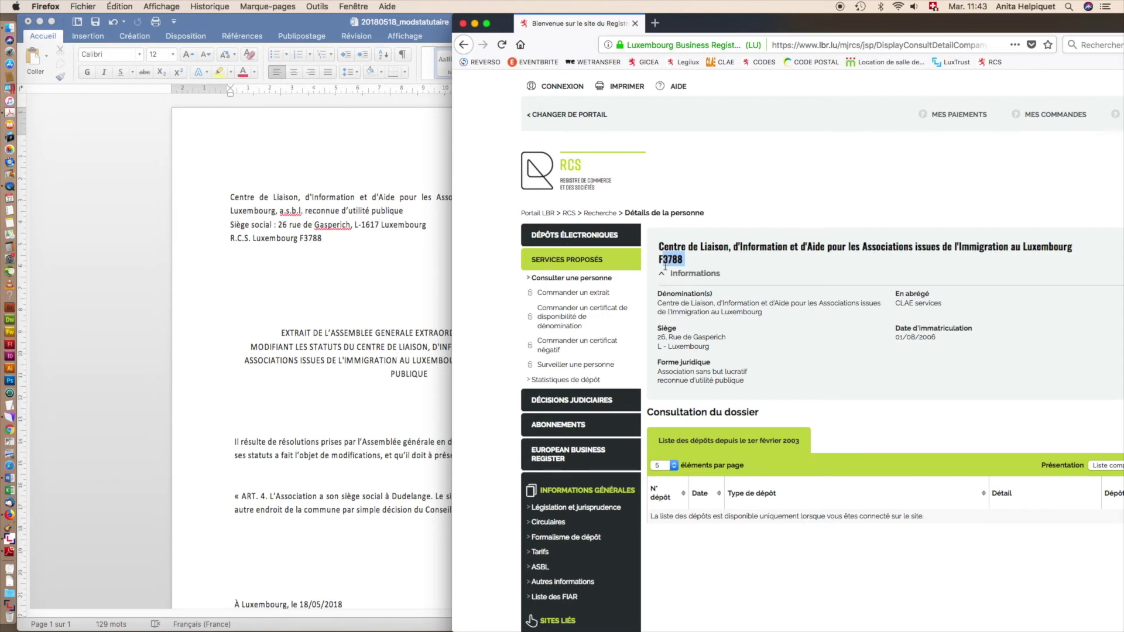
click(377, 270)
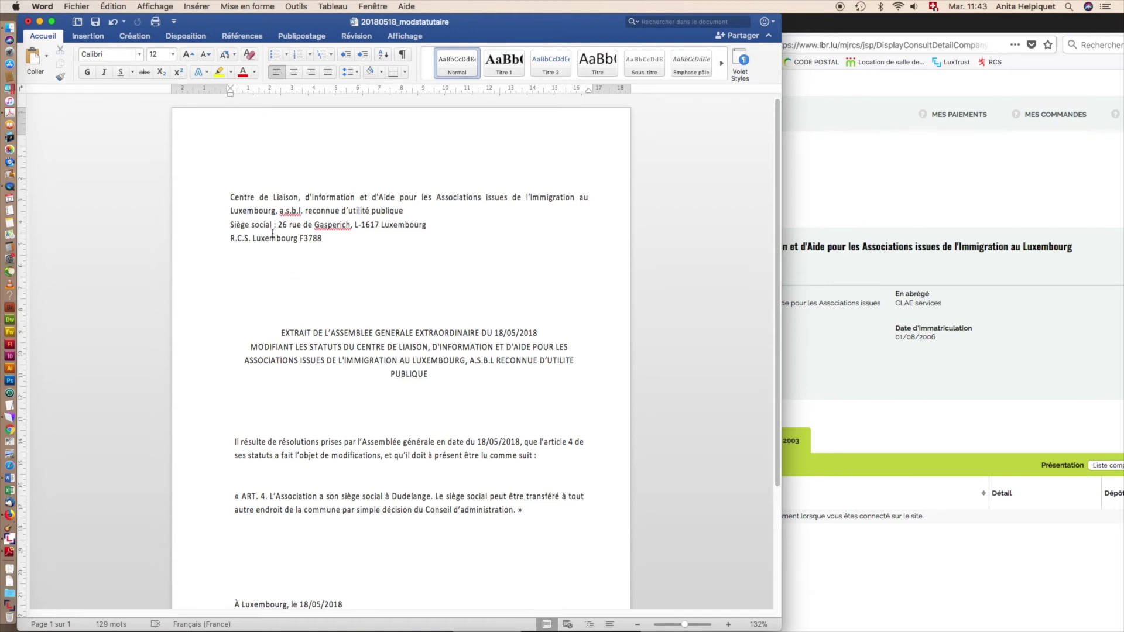
Open the extract's page header and set its font to Calibri
key(super+a)
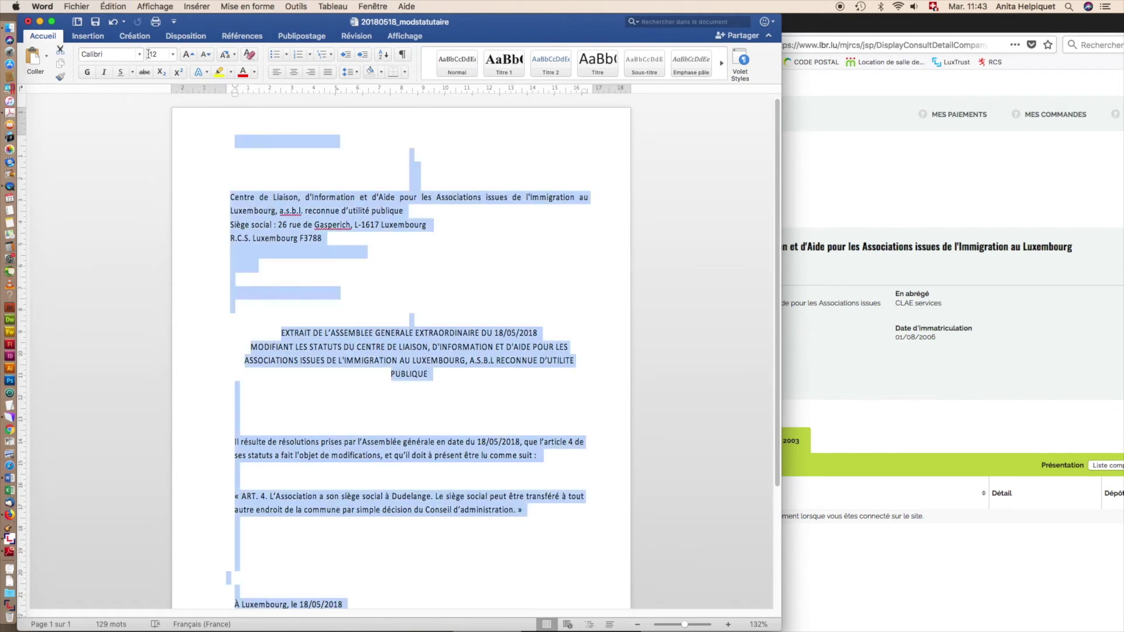
click(279, 184)
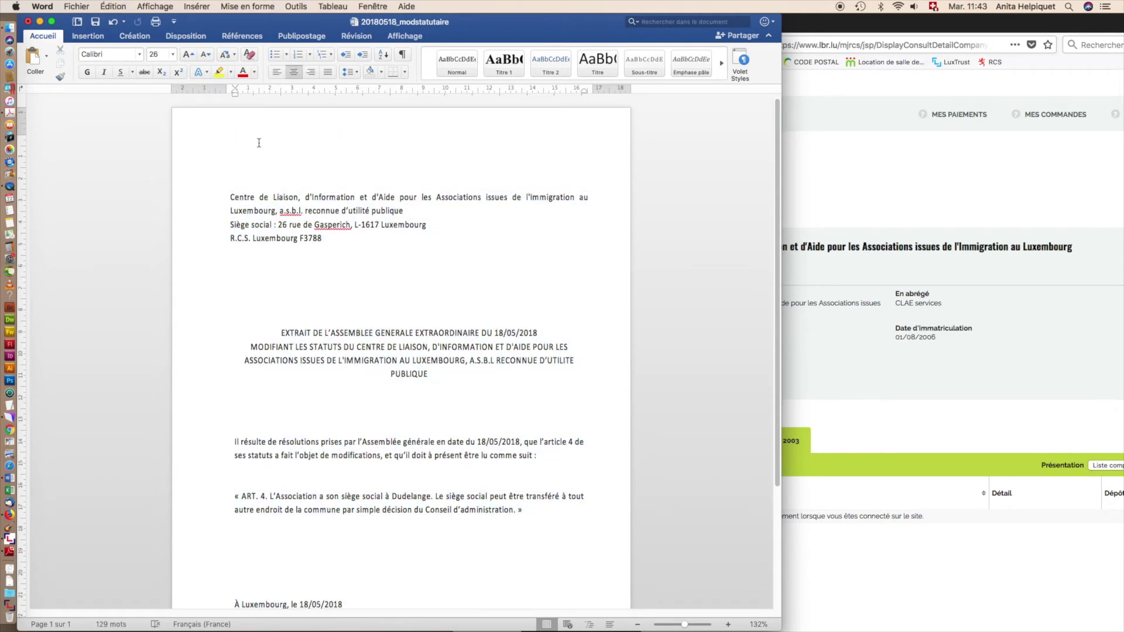
click(166, 7)
click(183, 123)
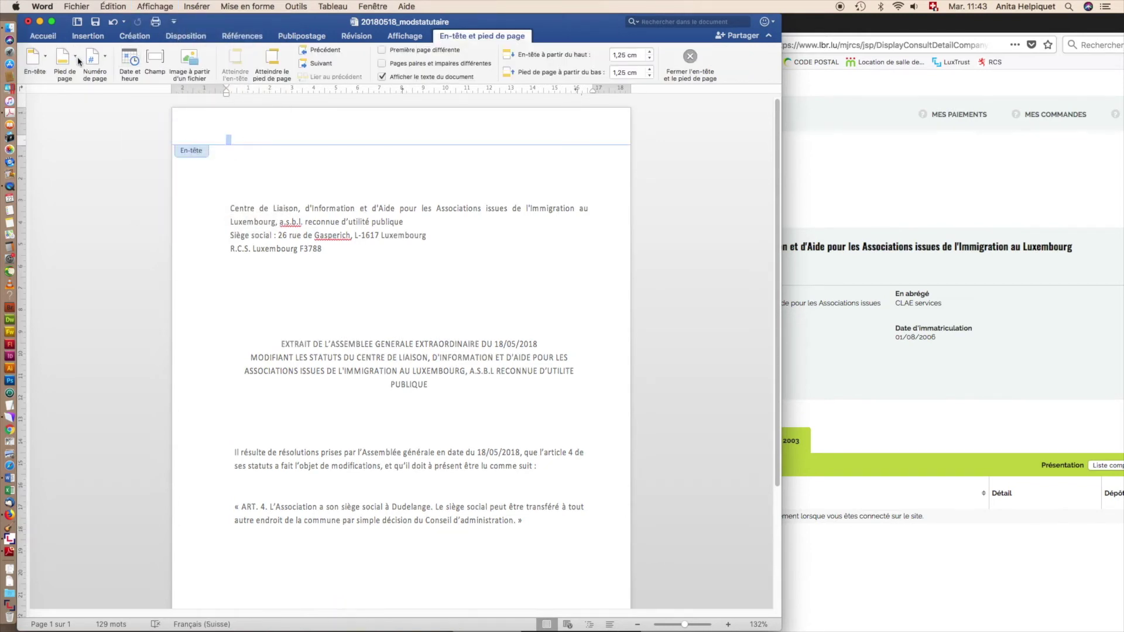
click(50, 36)
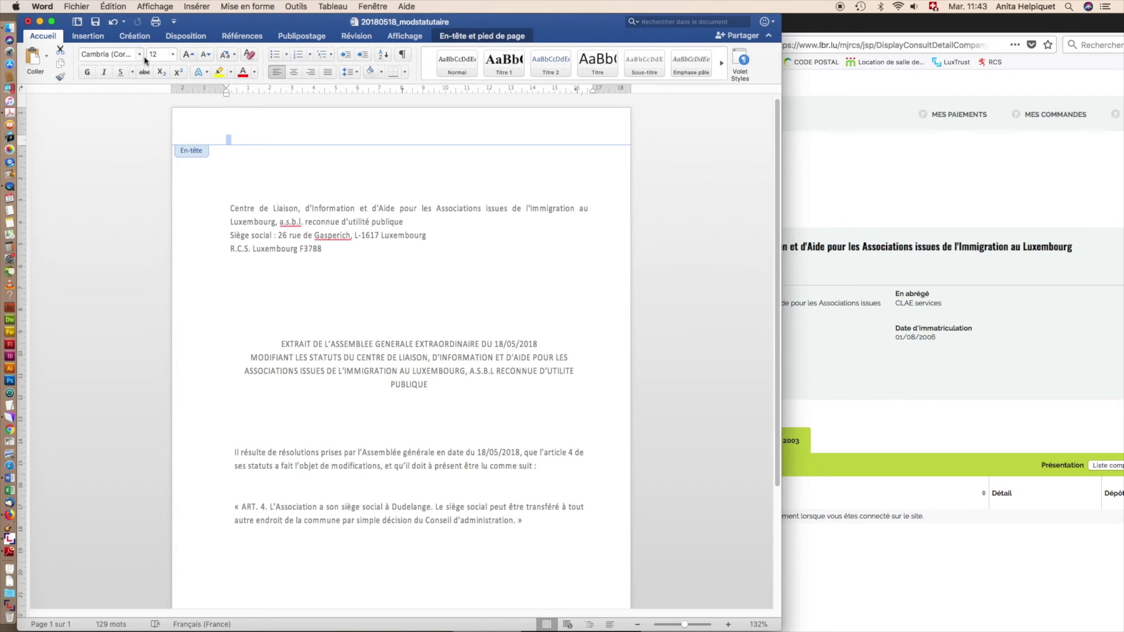
click(140, 54)
mouse_move(246, 146)
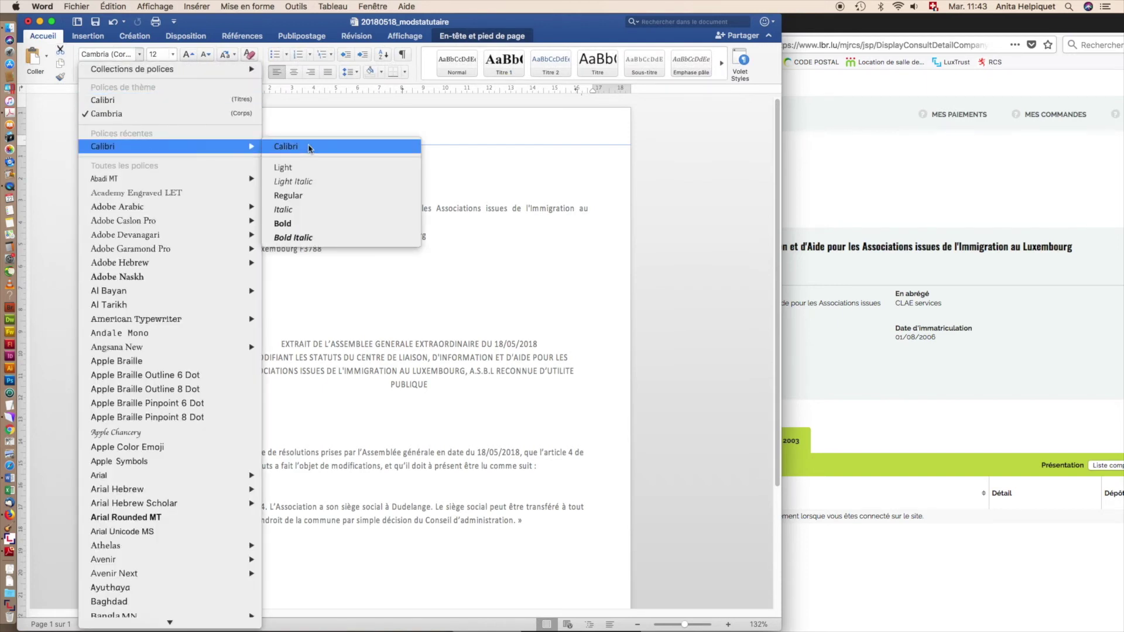
click(299, 145)
Set the empty footer's font to Calibri, then return to the document body
scroll(332, 570, down, 5)
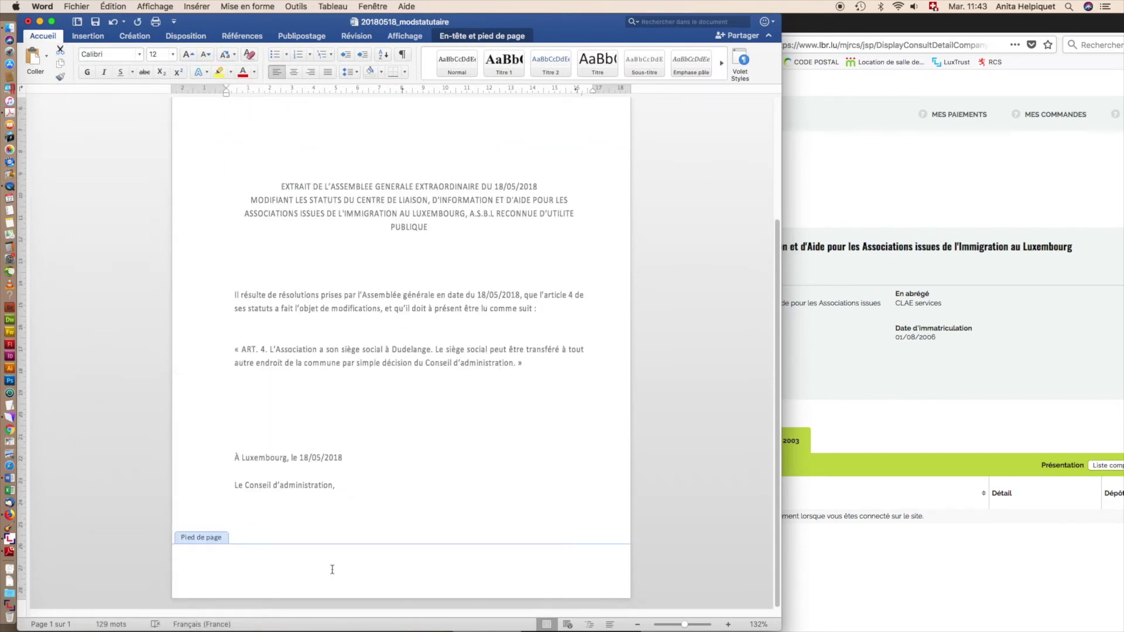
double_click(253, 557)
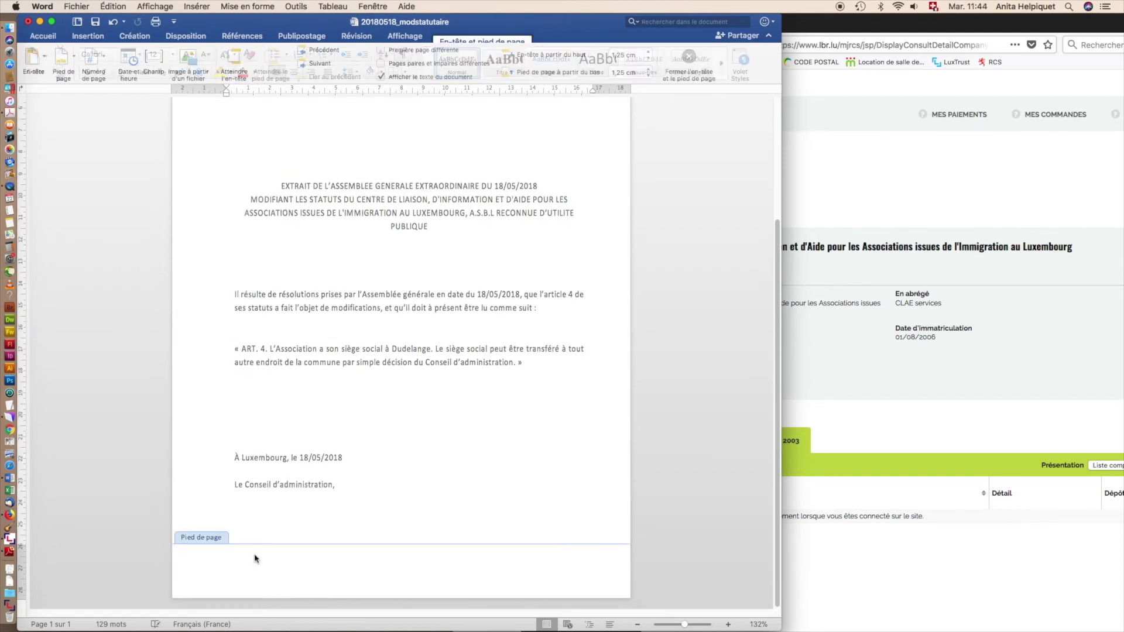
key(super+a)
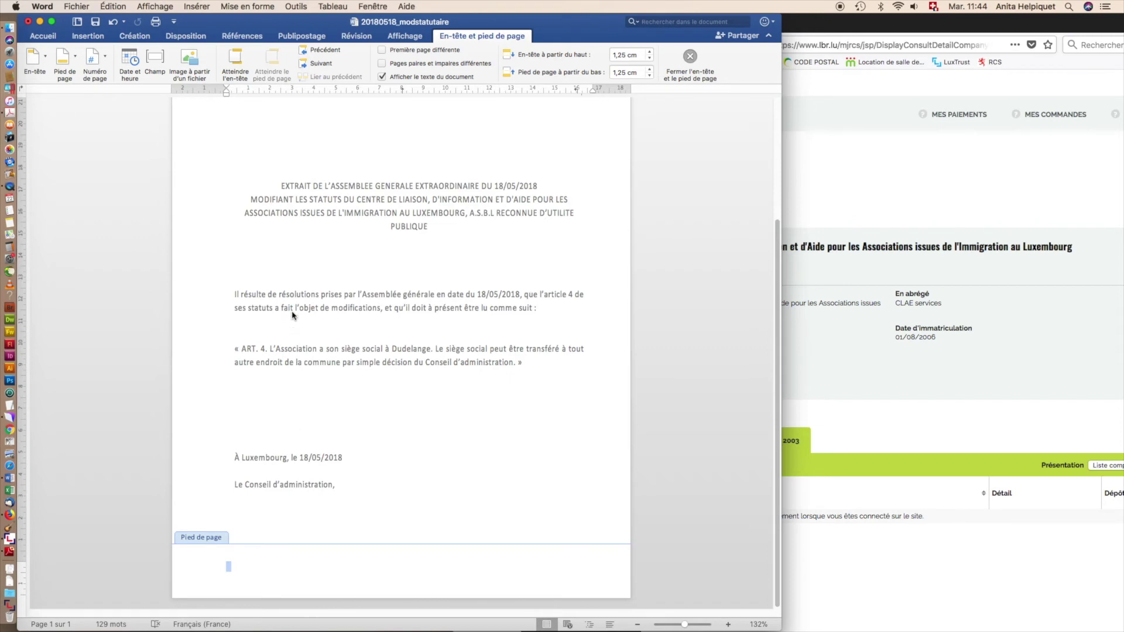
click(42, 36)
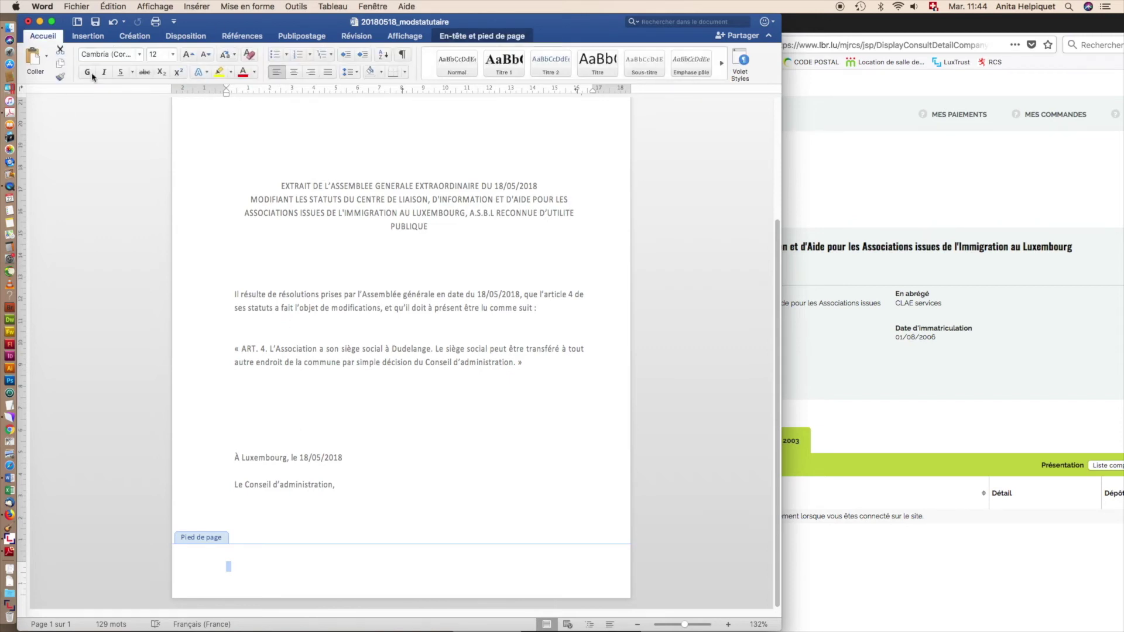
click(140, 54)
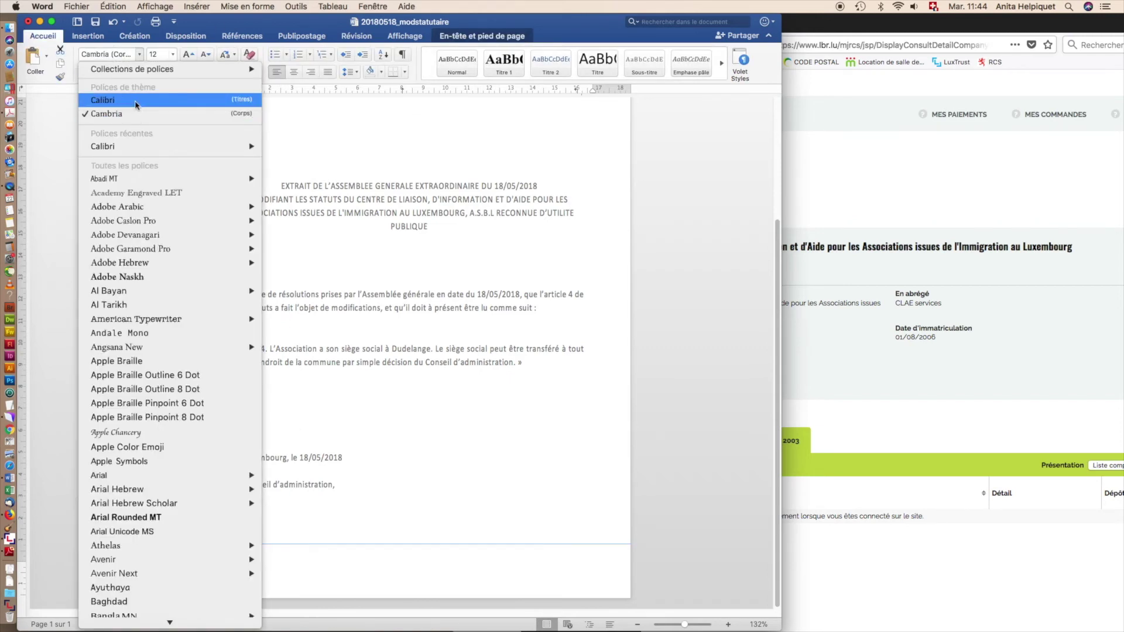
click(136, 102)
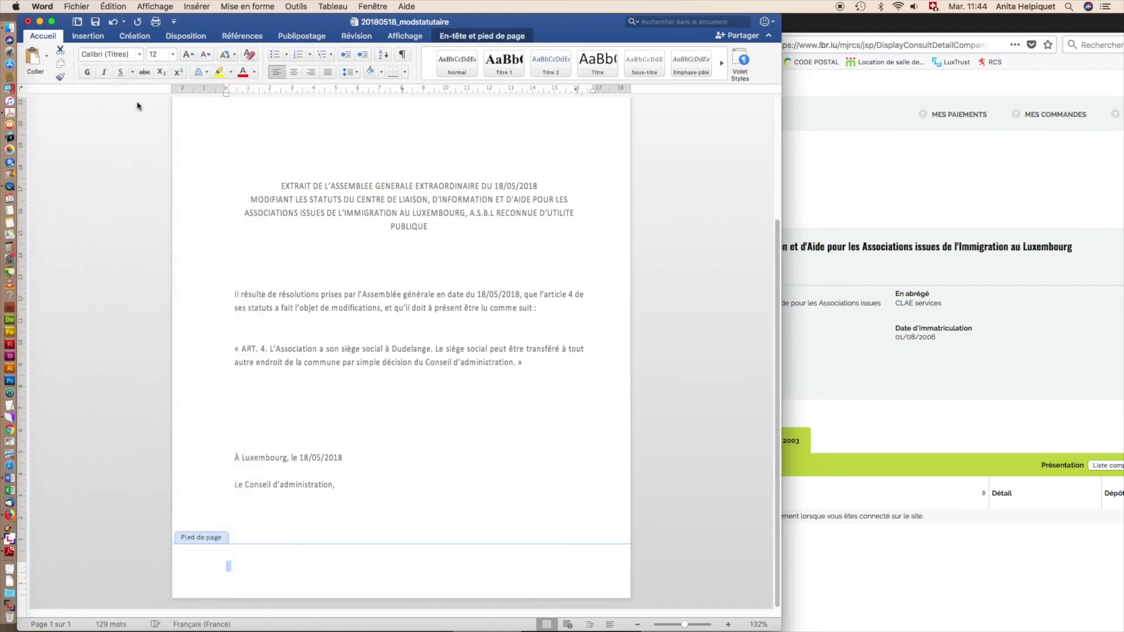
double_click(360, 436)
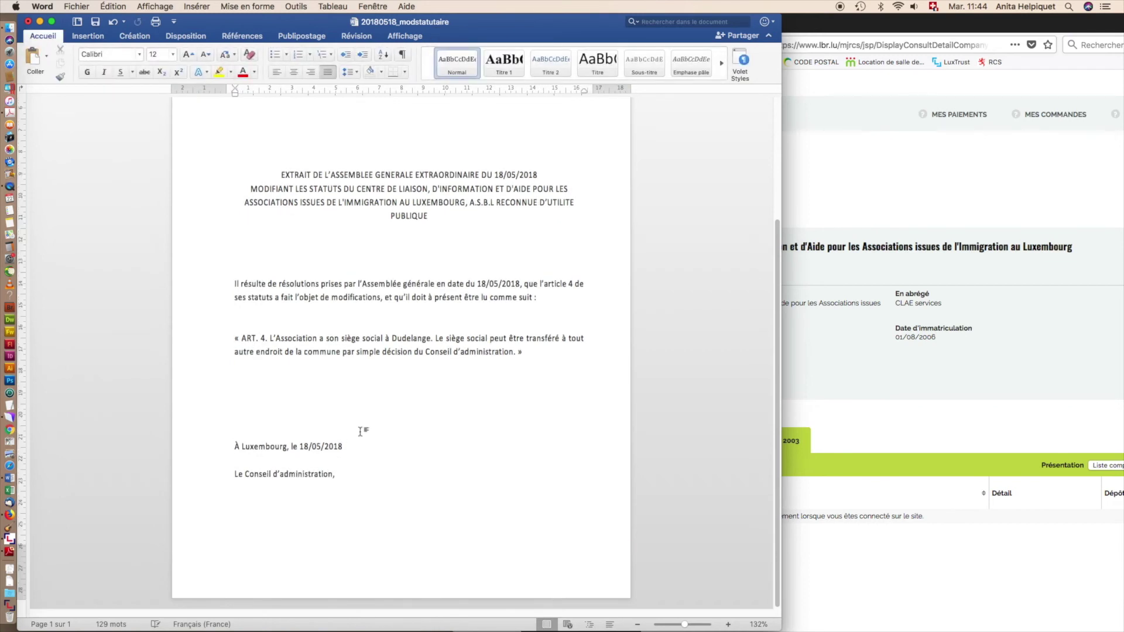
scroll(360, 432, up, 3)
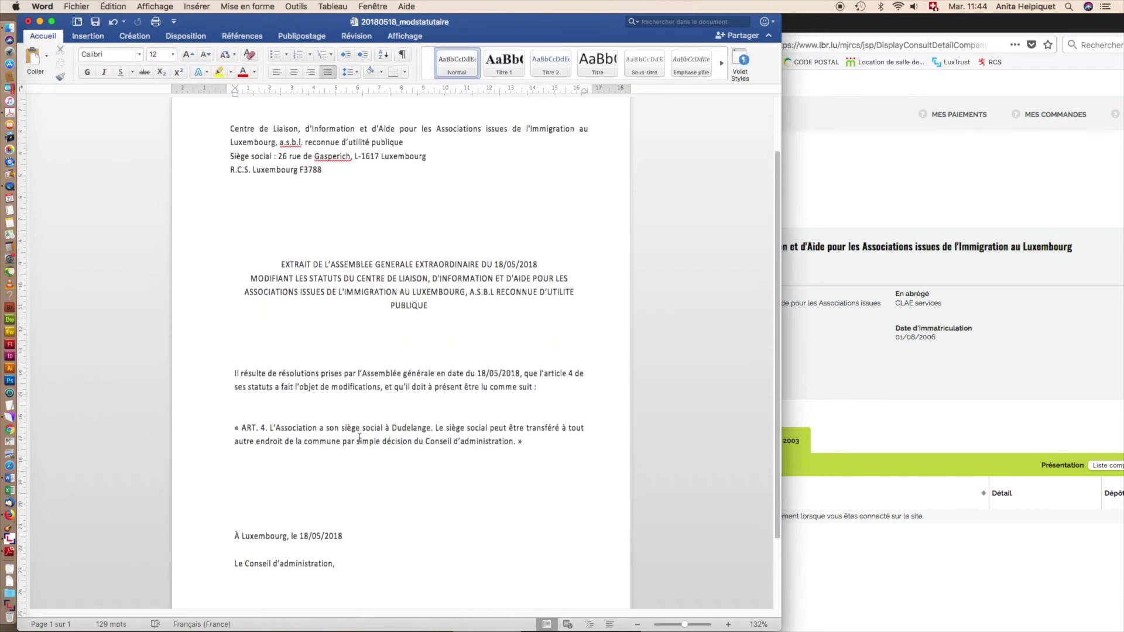
Save the extract via print as an Adobe PDF with PDF/A-1b:2005 (RVB) settings to the desktop
key(super+p)
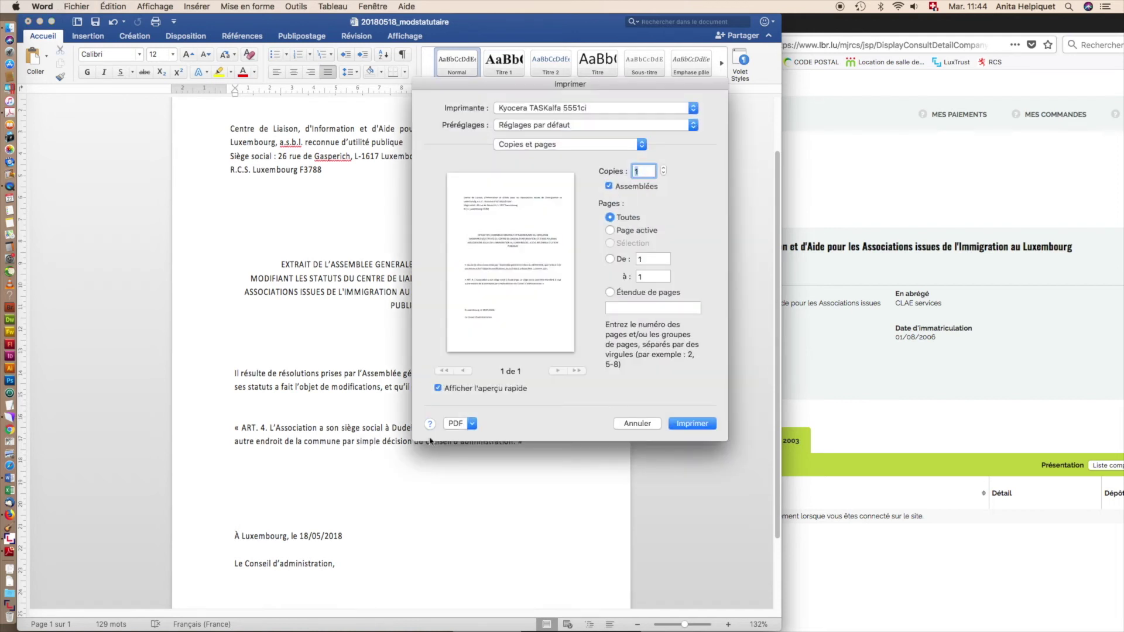
click(472, 423)
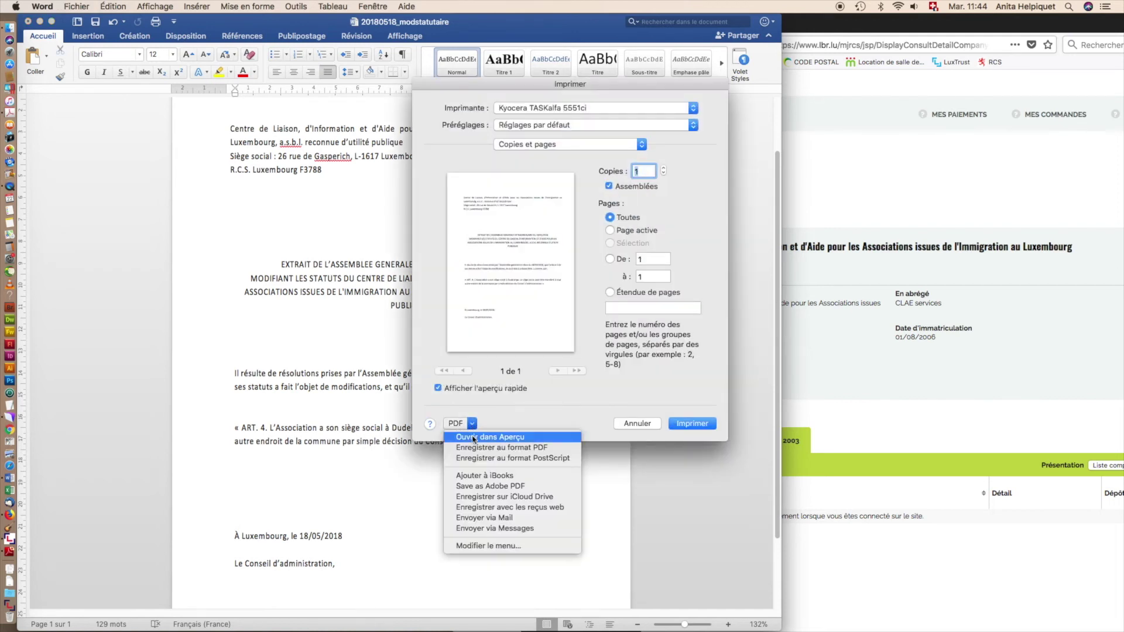
click(475, 486)
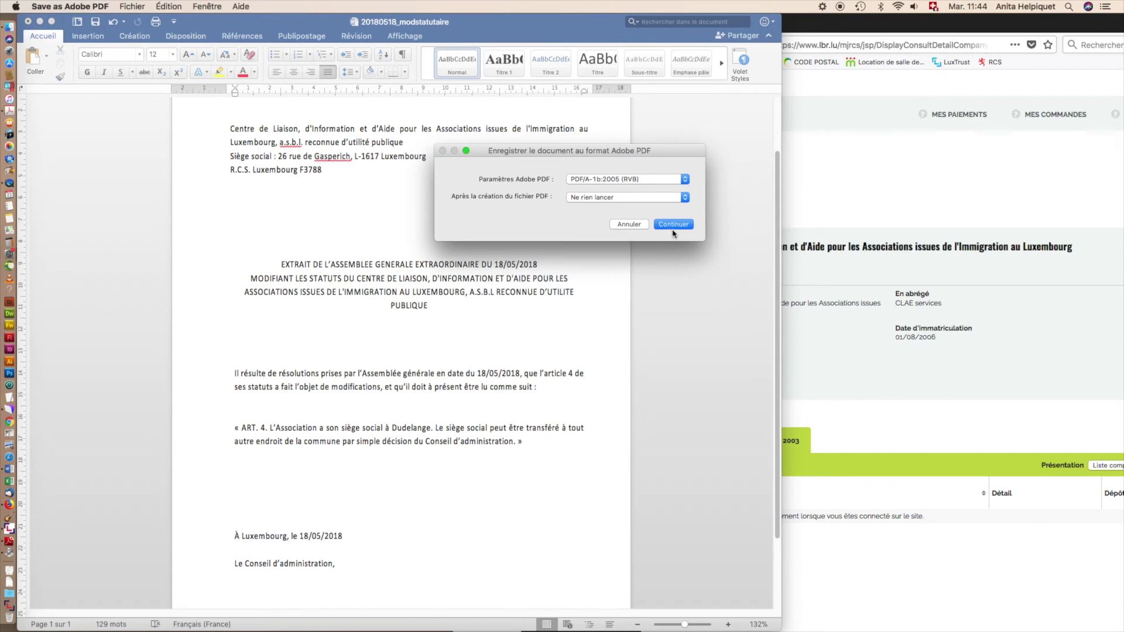
click(673, 225)
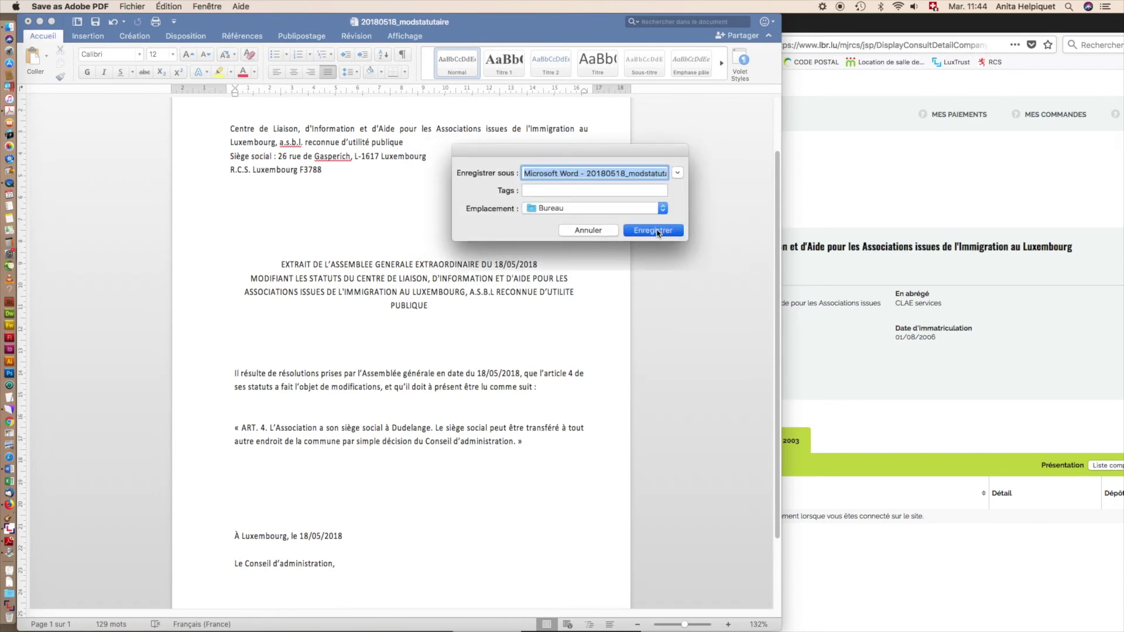
click(652, 232)
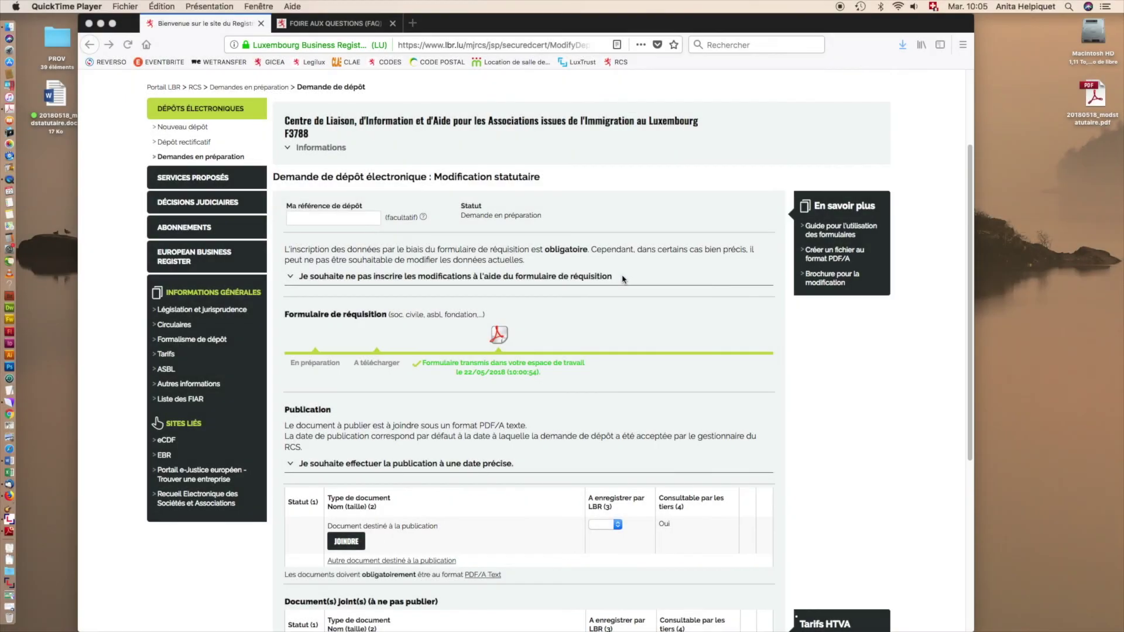
Attach 20180518_modstatutaire.pdf to the filing request for publication
click(353, 541)
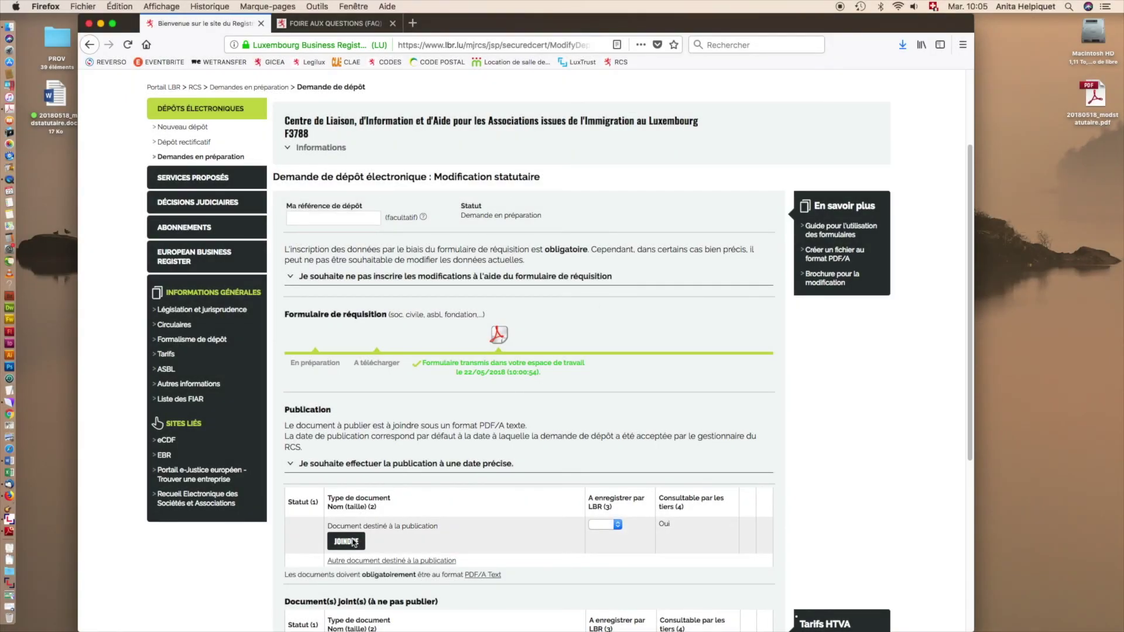
click(352, 545)
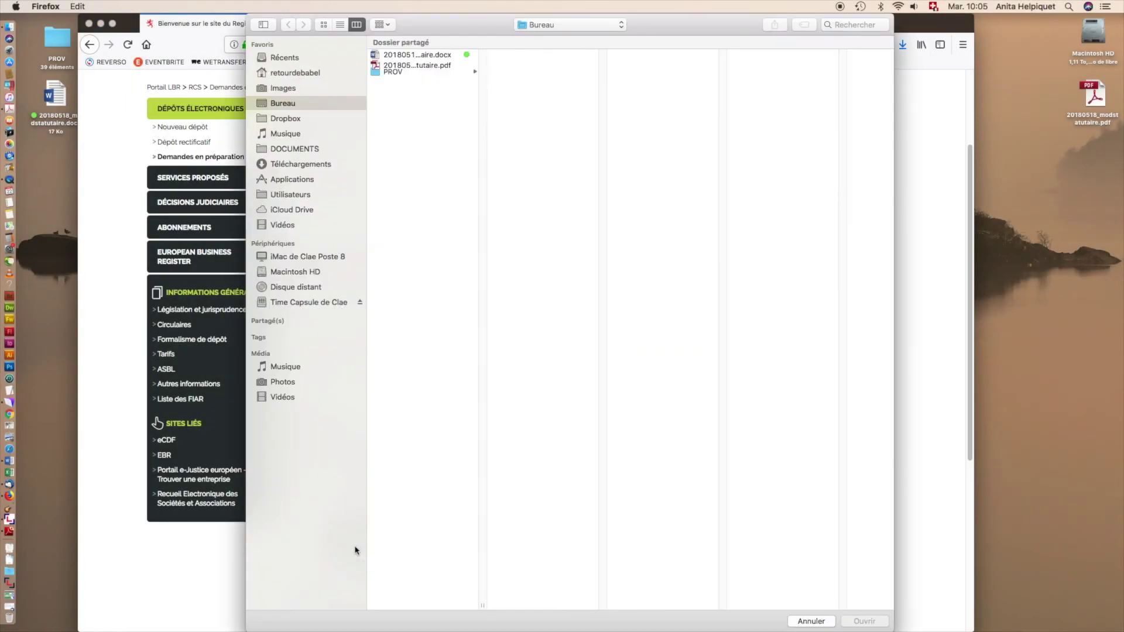
click(450, 66)
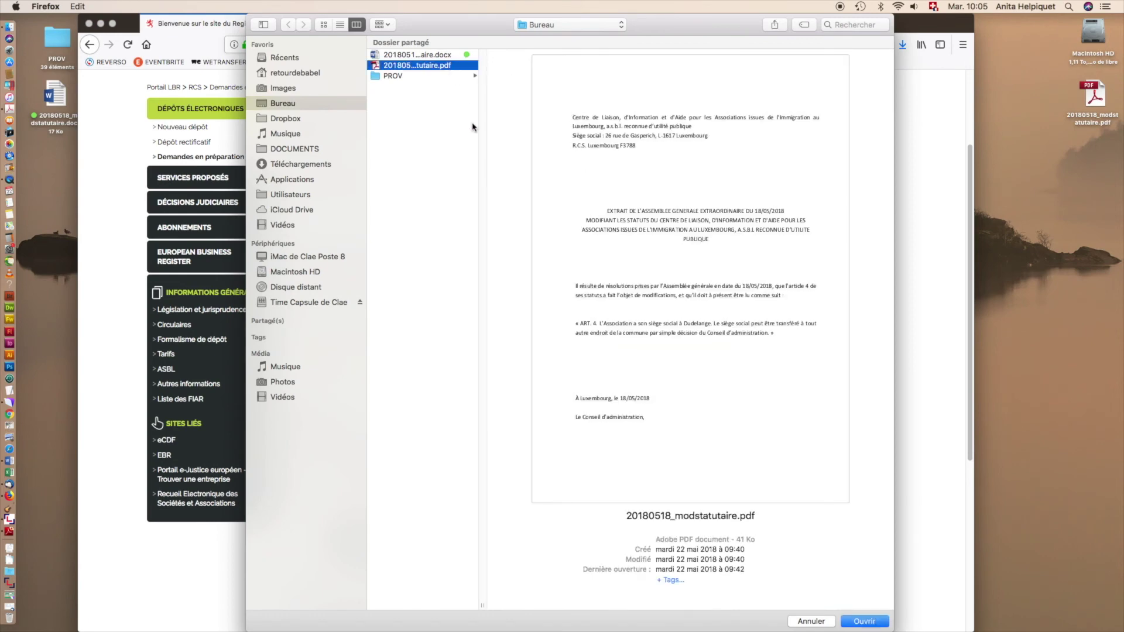
click(863, 622)
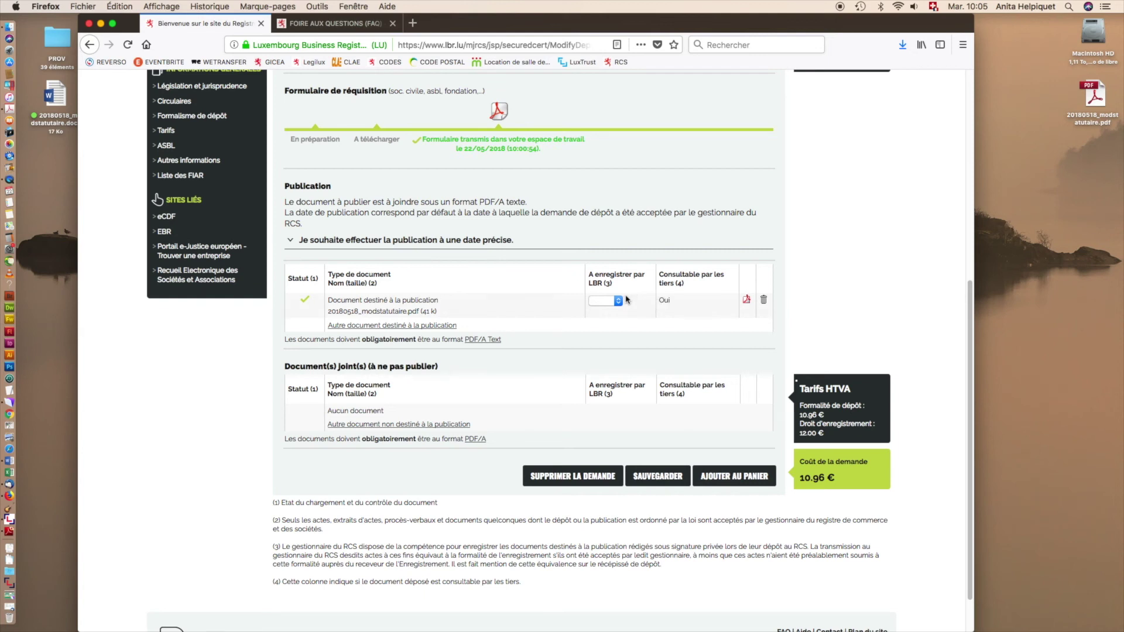
Set 'A enregistrer par LBR' to Oui and add the filing to the basket
click(613, 301)
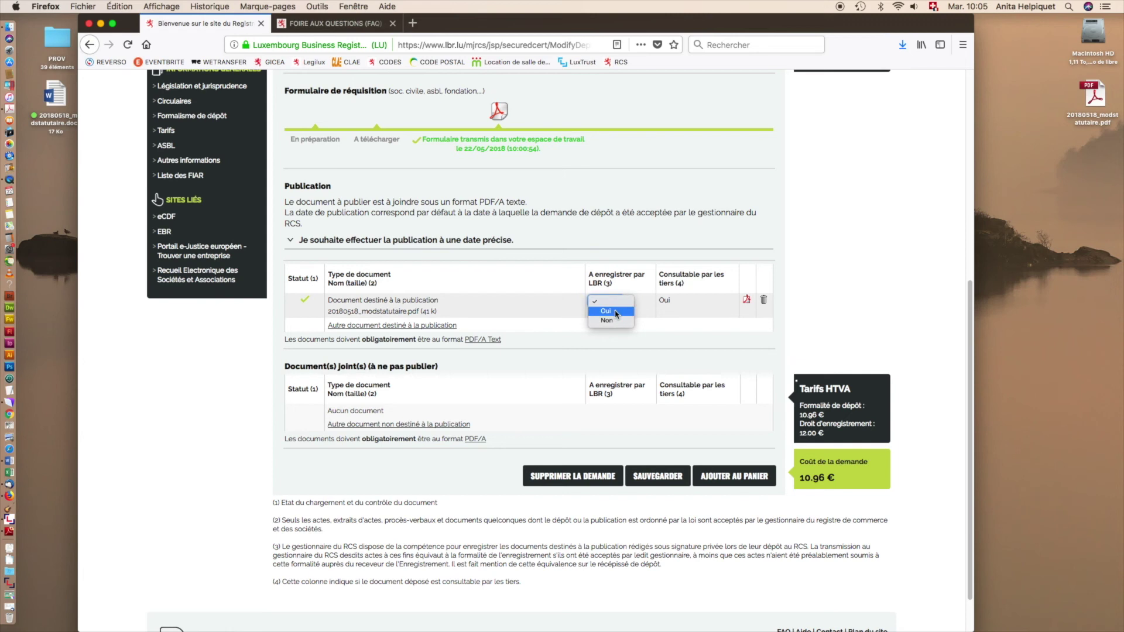
click(608, 311)
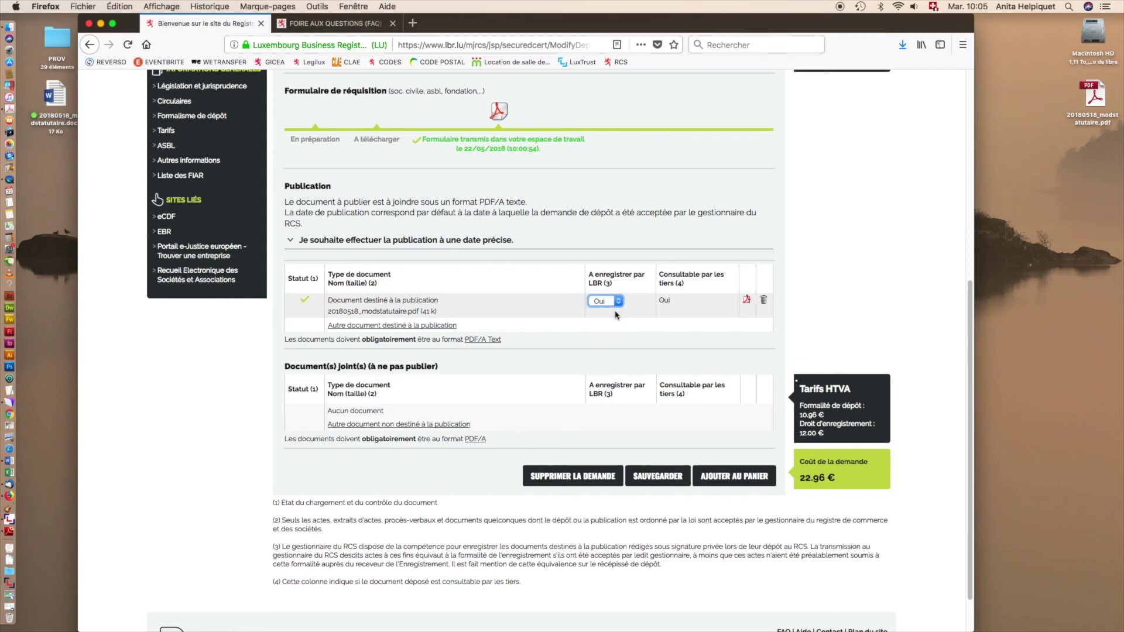
click(734, 477)
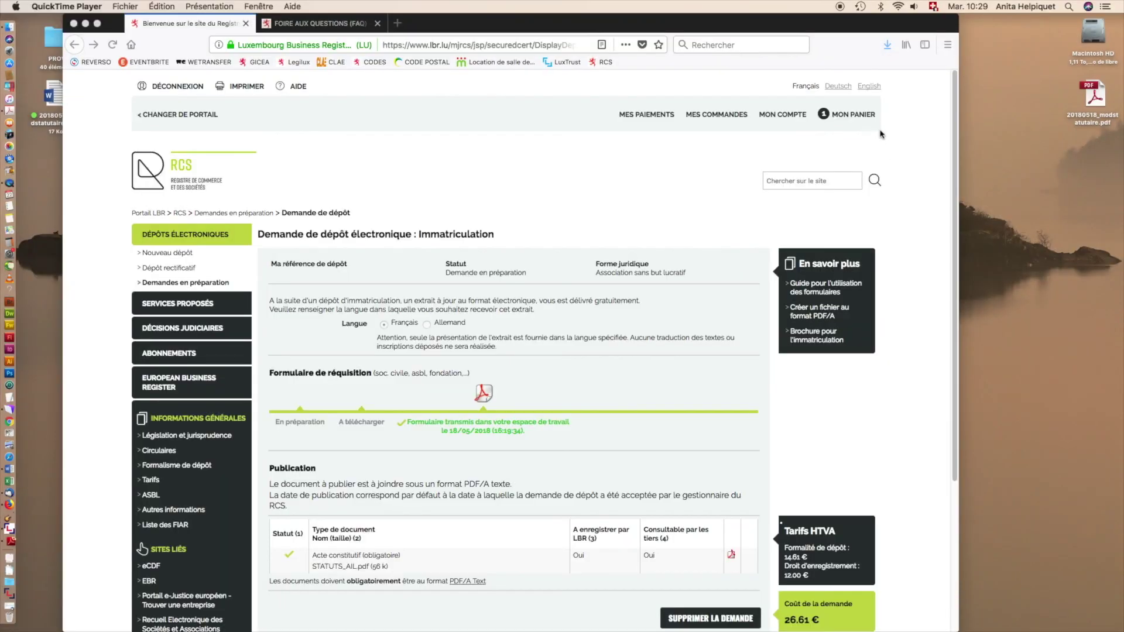
Pay the 24.82 € basket using the saved Visa card
click(864, 120)
click(853, 125)
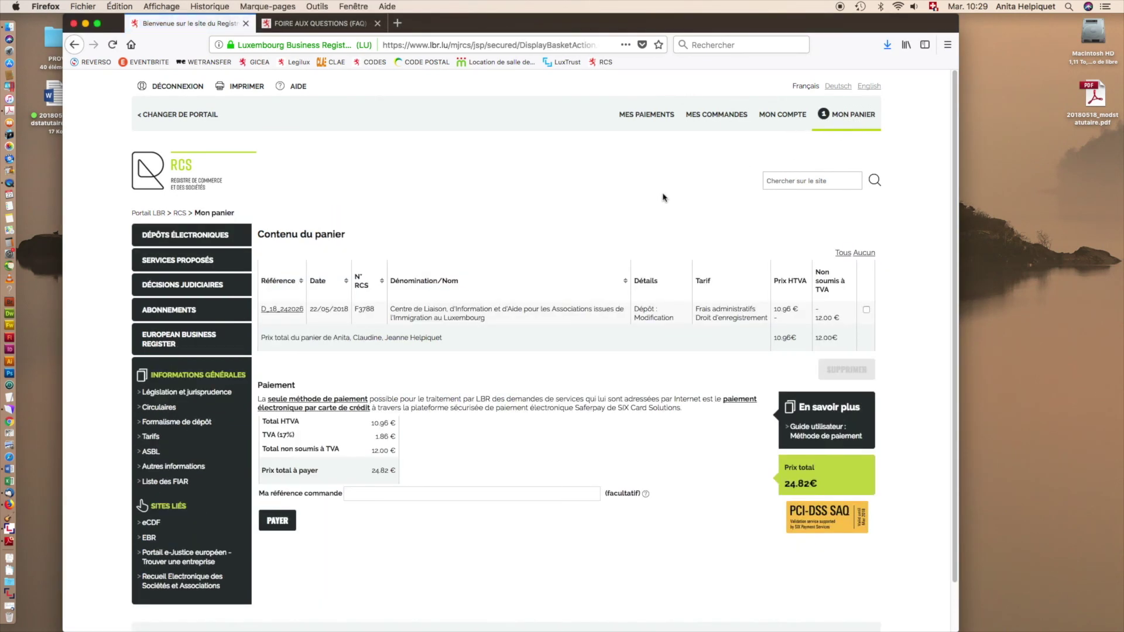
click(285, 521)
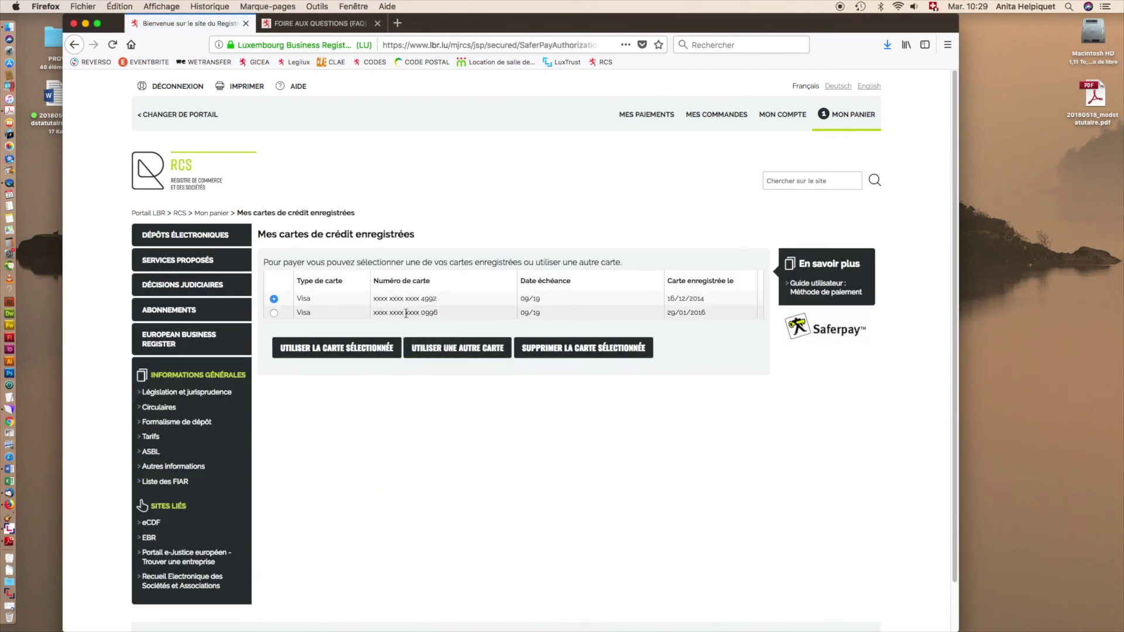
click(380, 345)
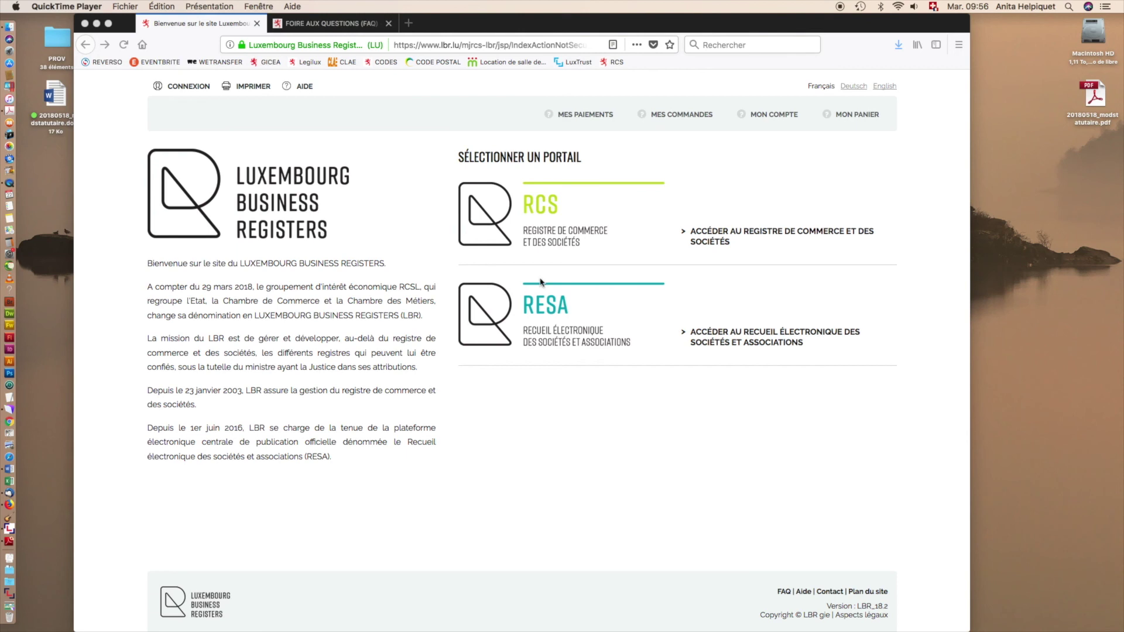
Go to the RCS portal's past orders and open the latest order's receipt
click(536, 233)
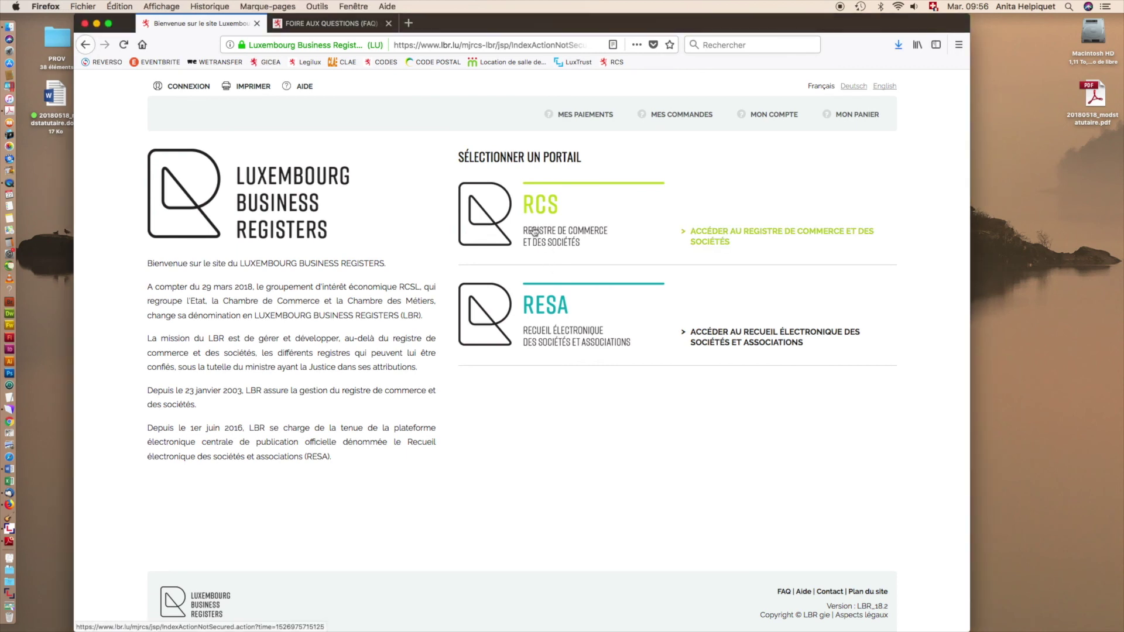
click(540, 237)
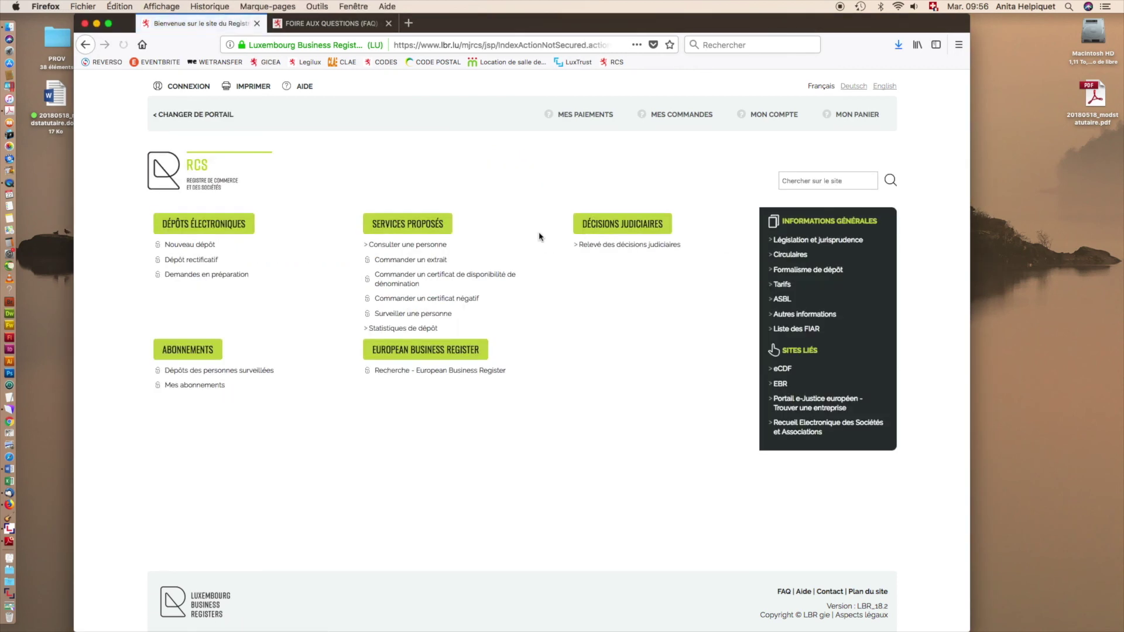
click(199, 245)
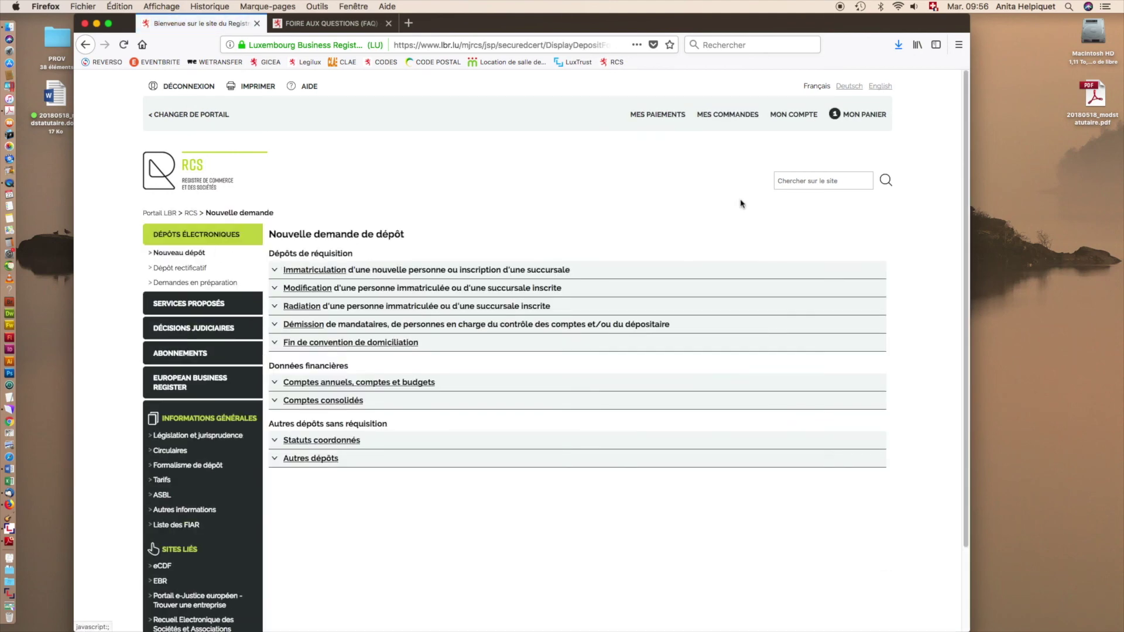
click(739, 114)
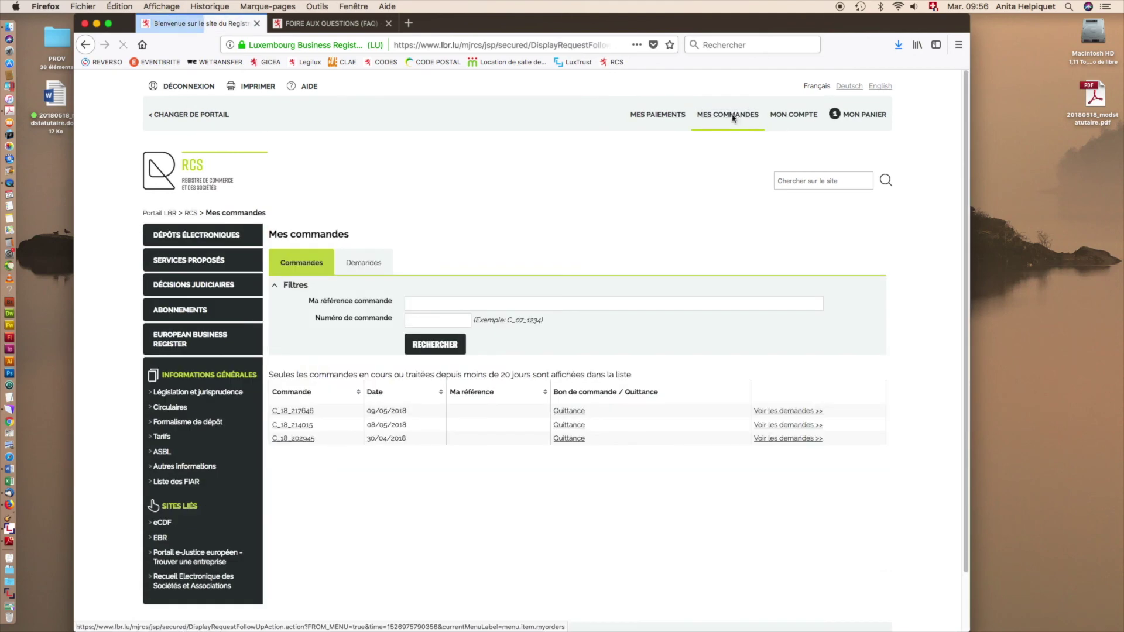
click(569, 411)
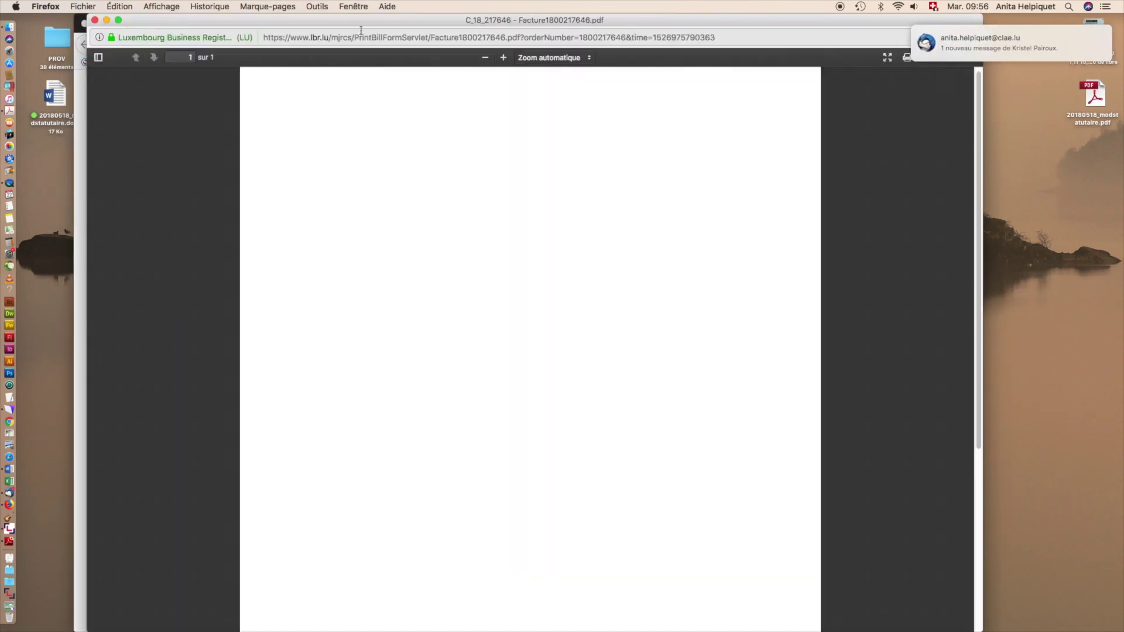
Move the receipt window aside and show the second order's filing requests
drag(202, 23, 178, 518)
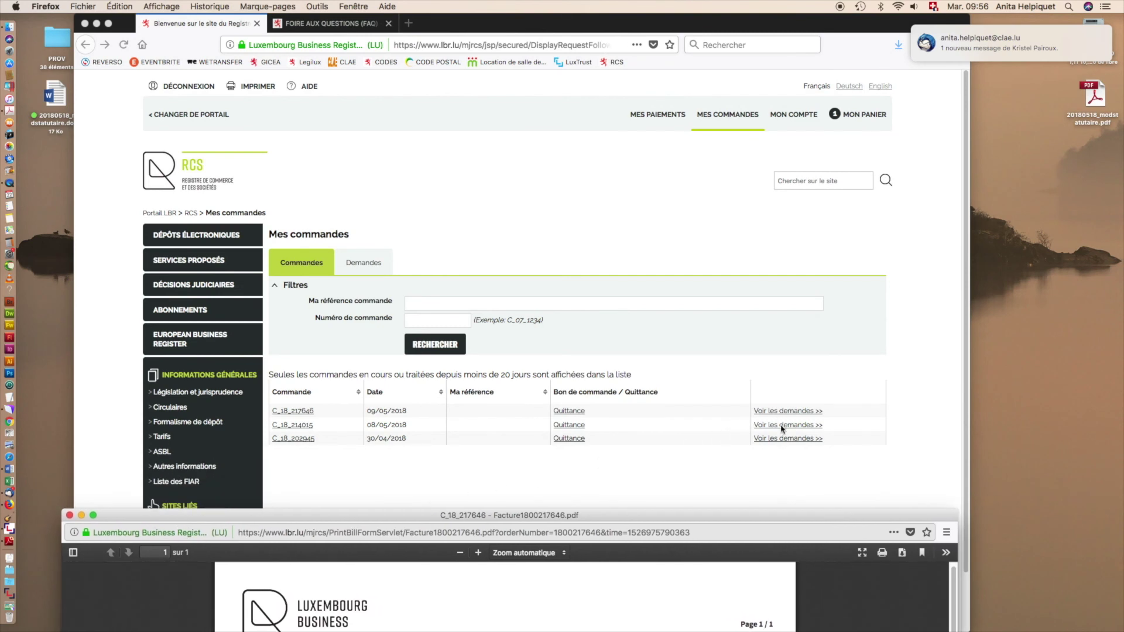
click(720, 439)
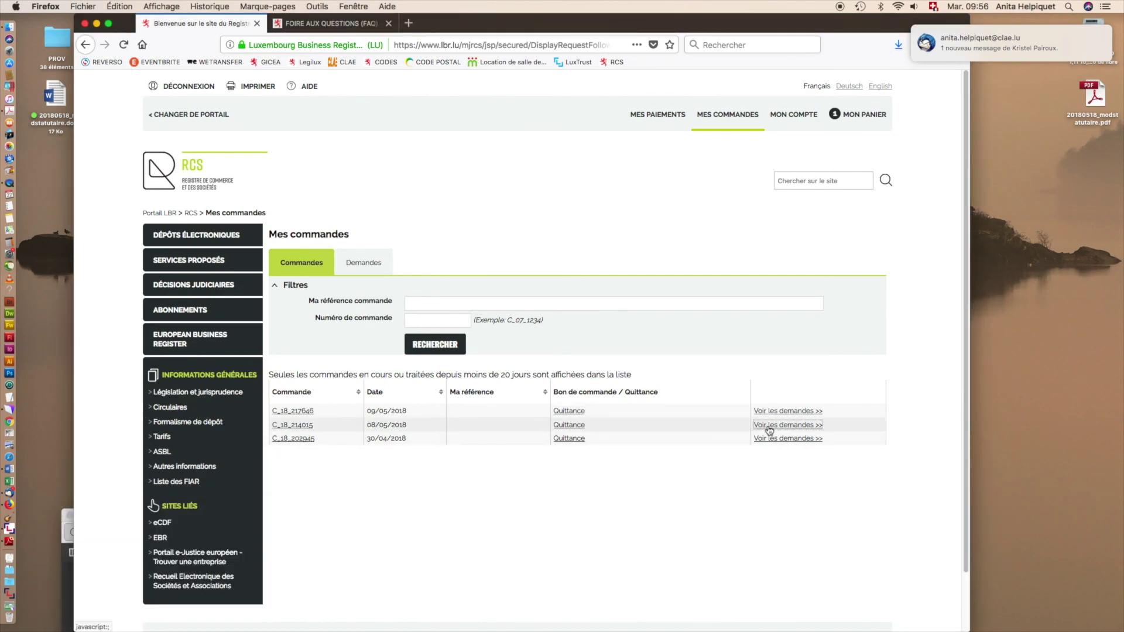
click(761, 425)
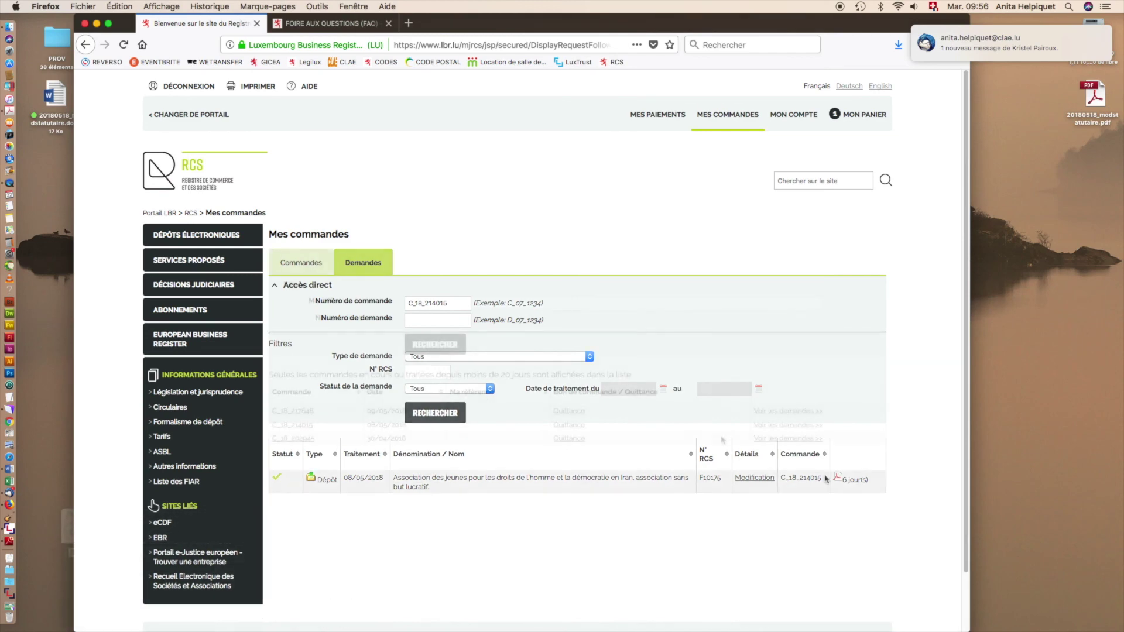